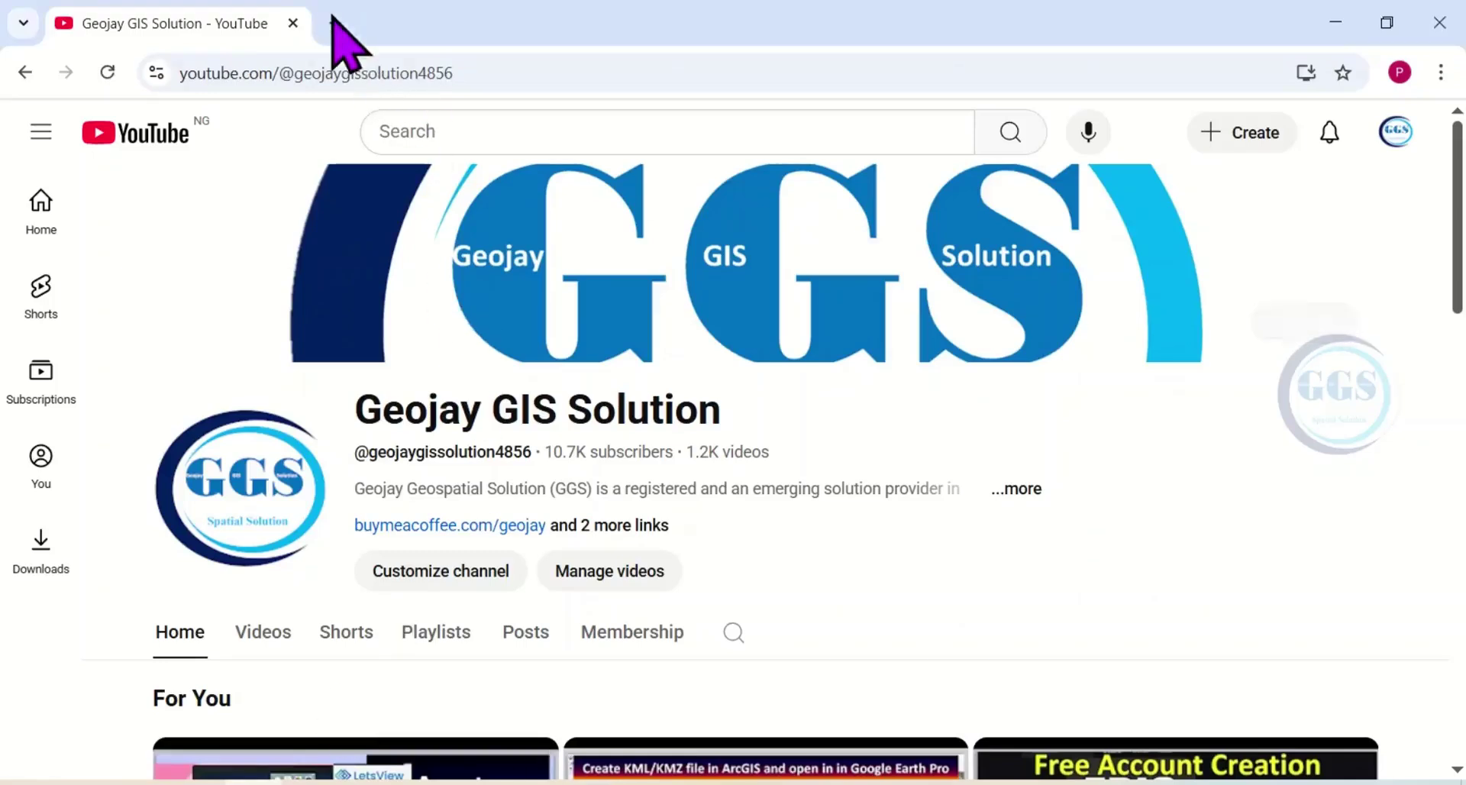
Search for 'google earth engine' in a new tab and open the official Earth Engine site.
click(335, 24)
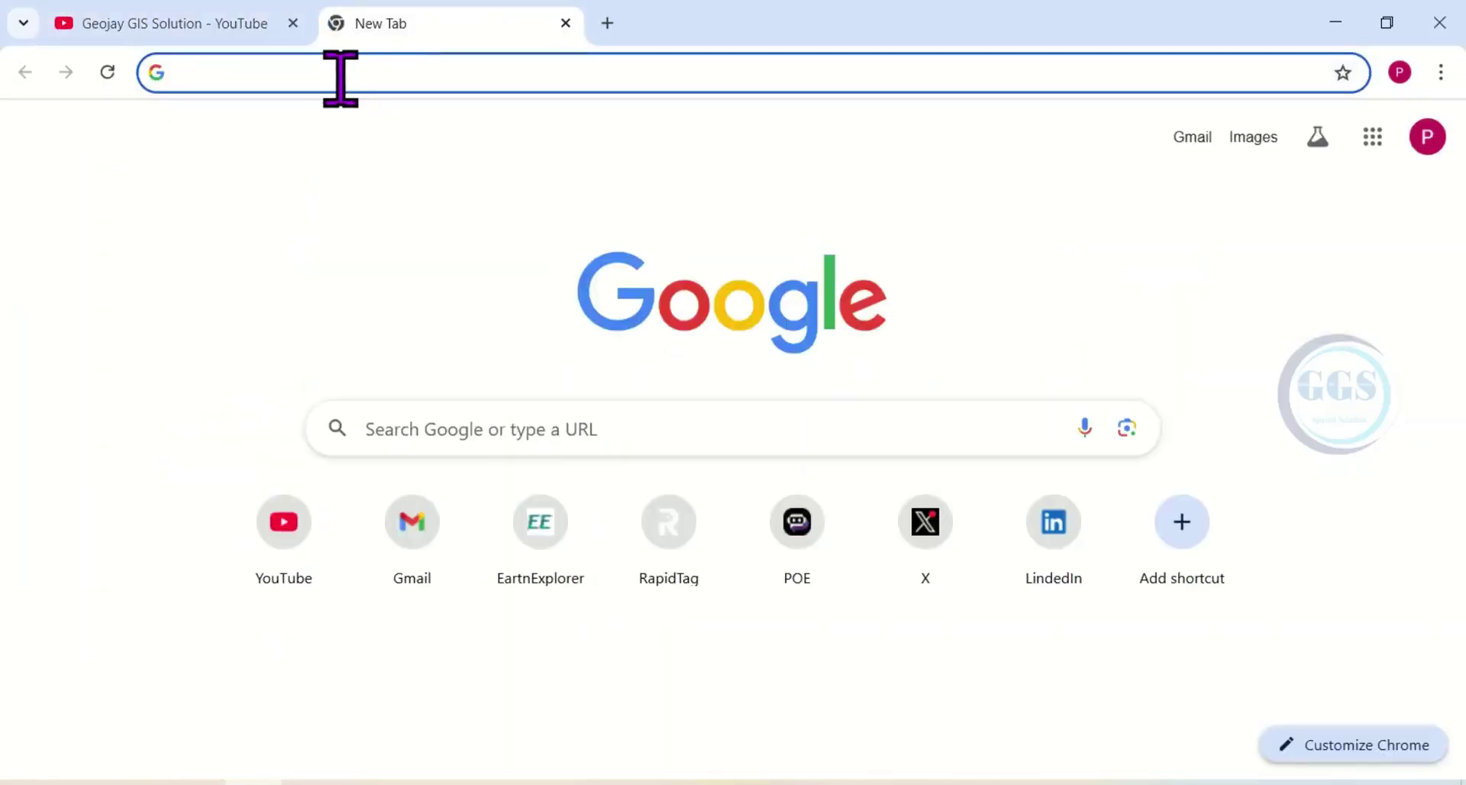
text(googl)
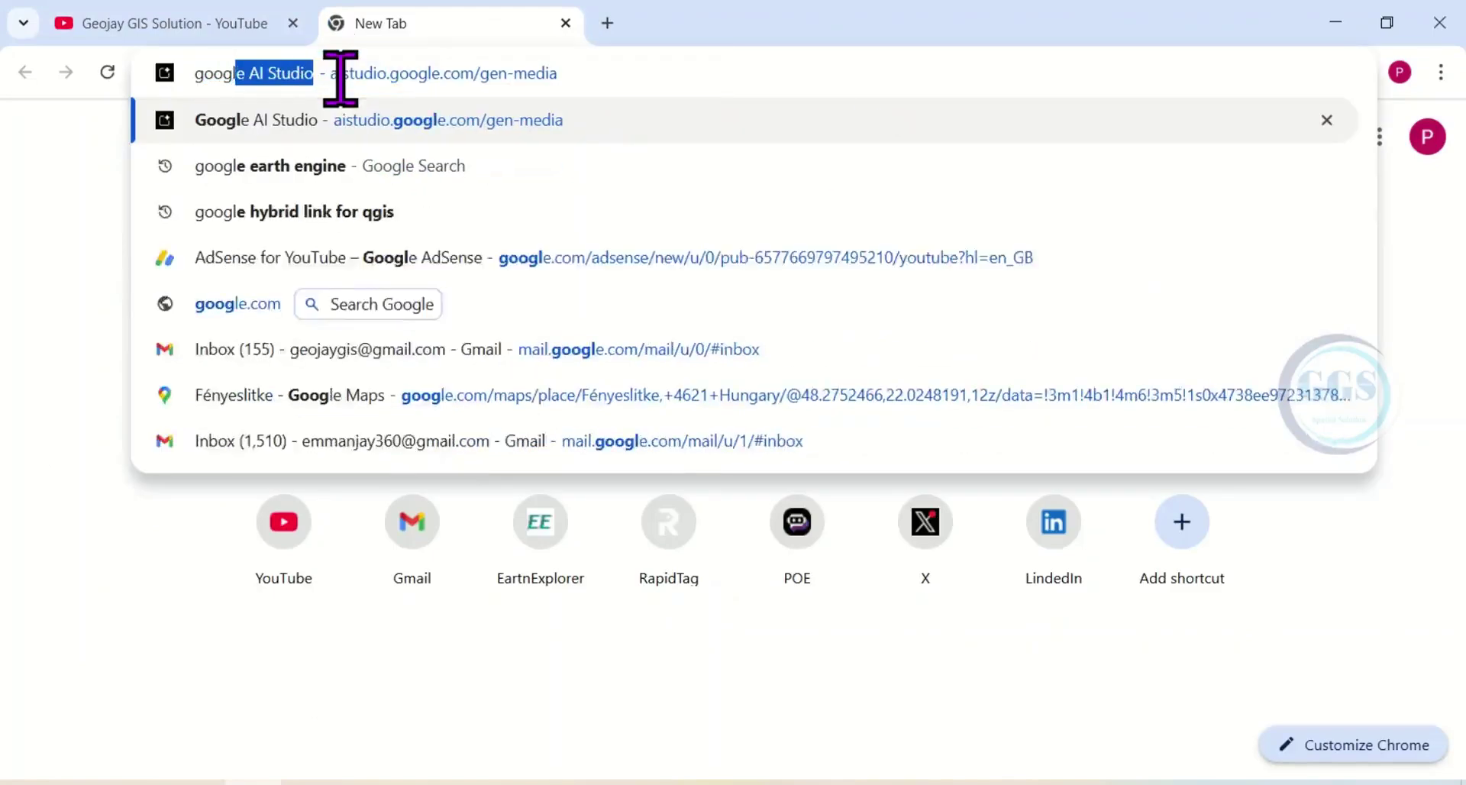
text(e earth engine)
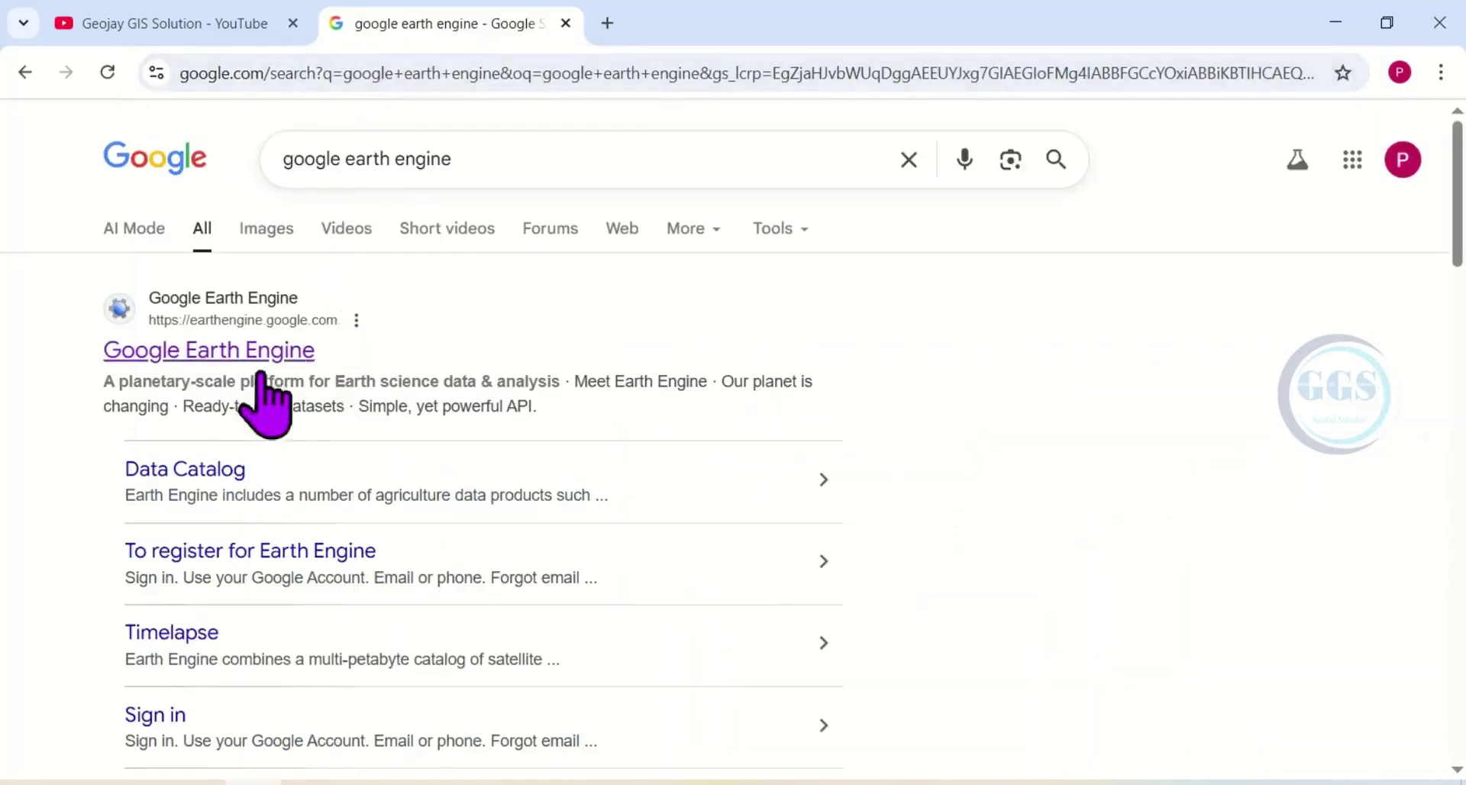
click(210, 350)
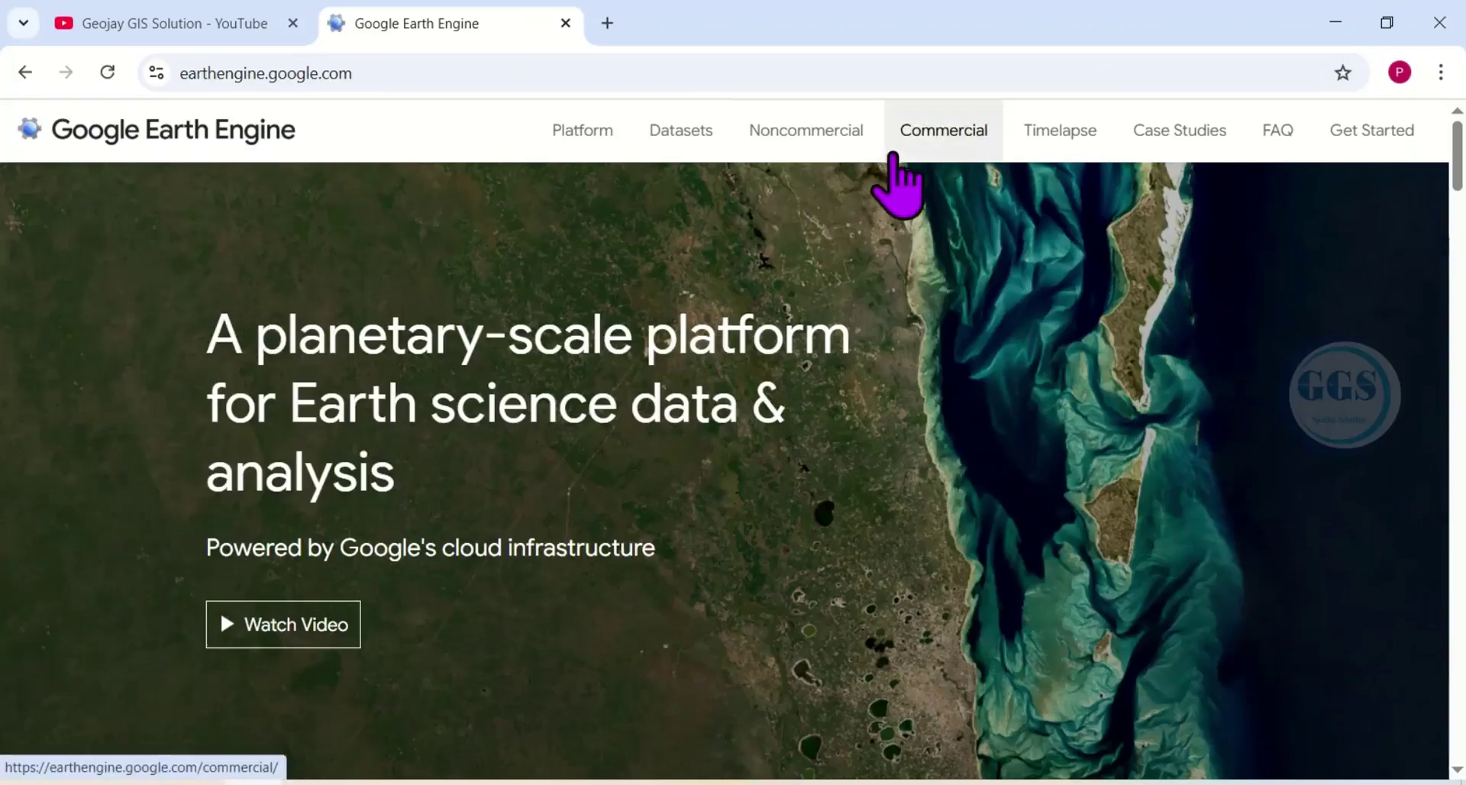
Launch the Earth Engine Code Editor from the site's Platform menu.
mouse_move(594, 149)
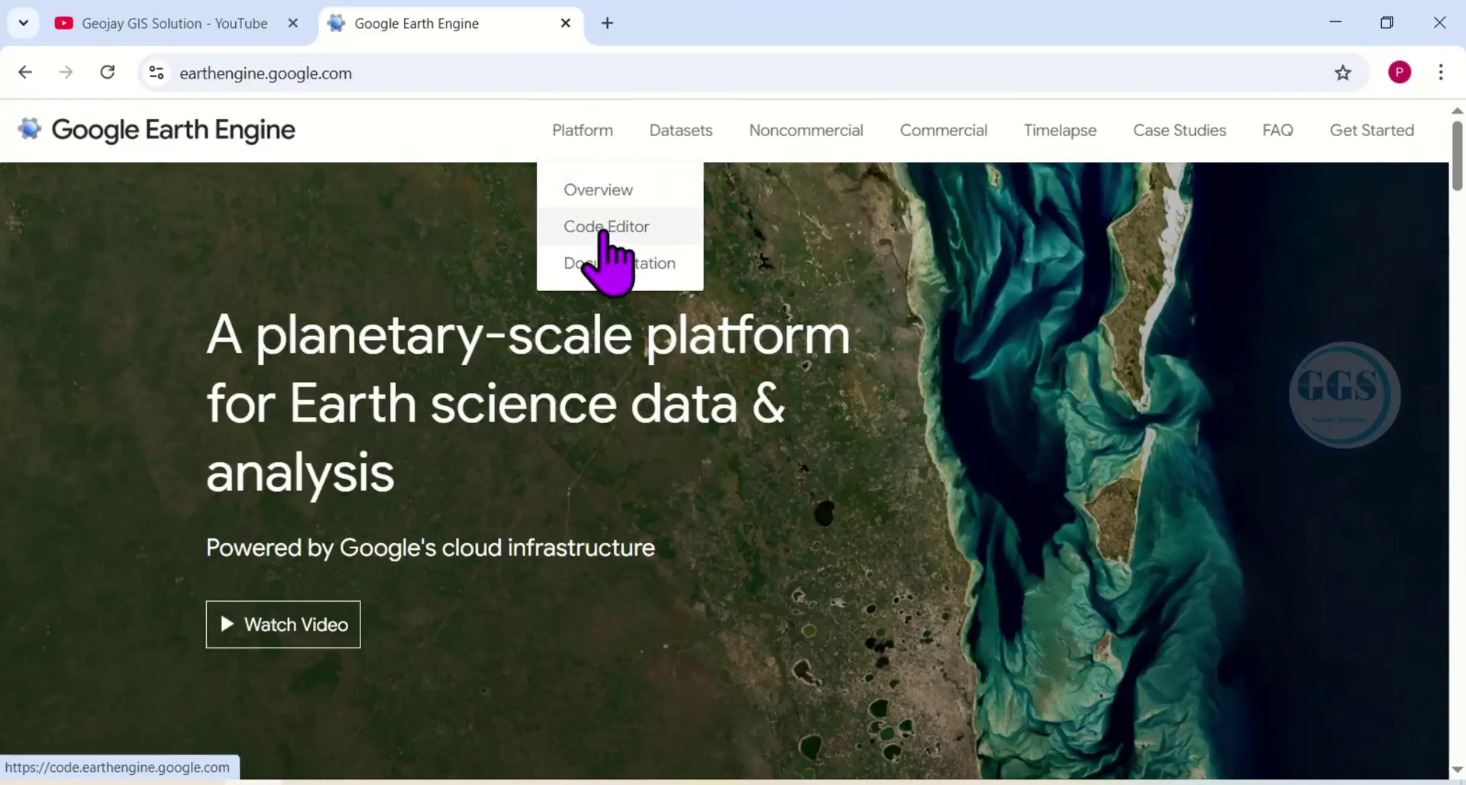
click(606, 233)
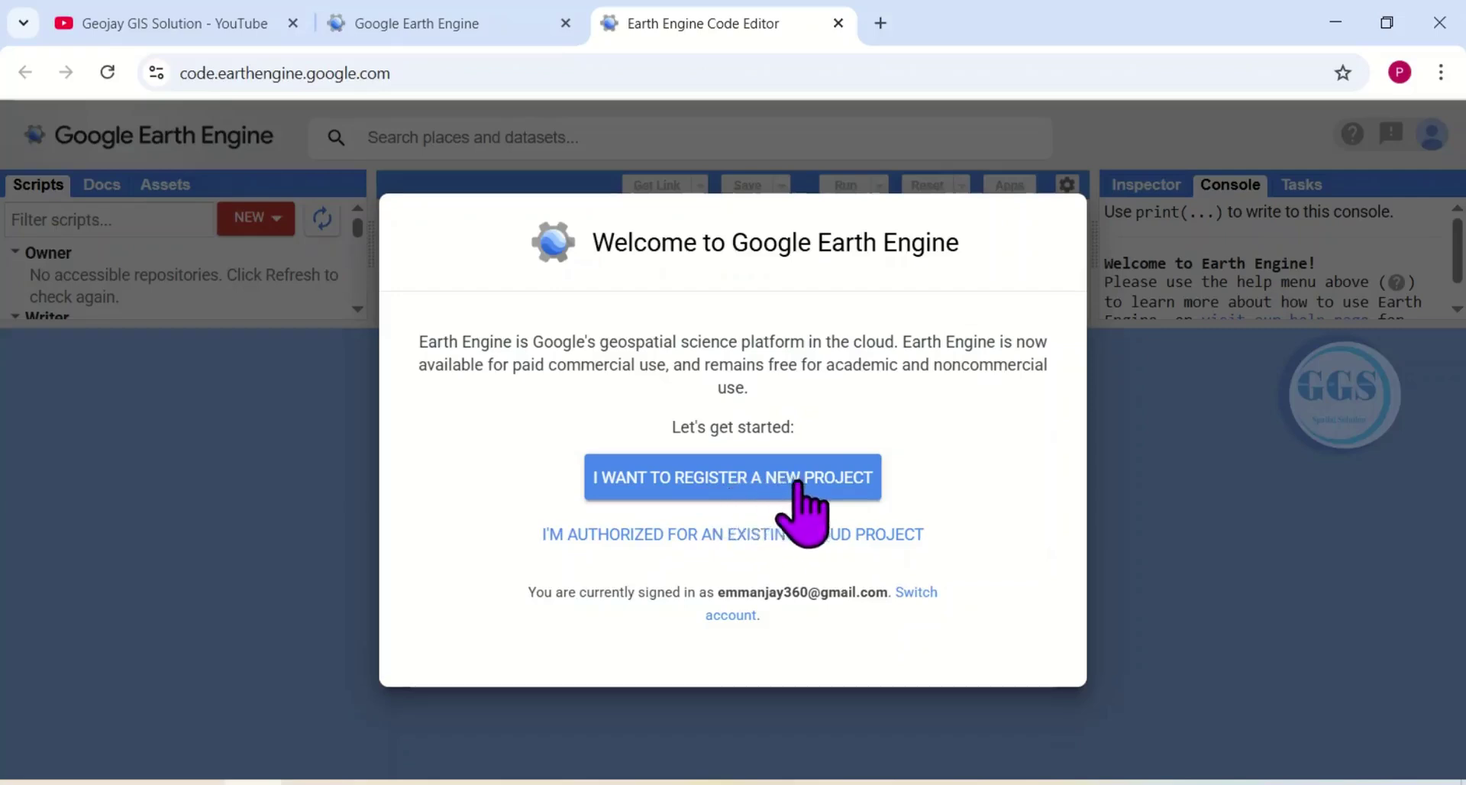
Register a new Earth Engine project by creating a Cloud project named 'GGS Project'.
click(690, 479)
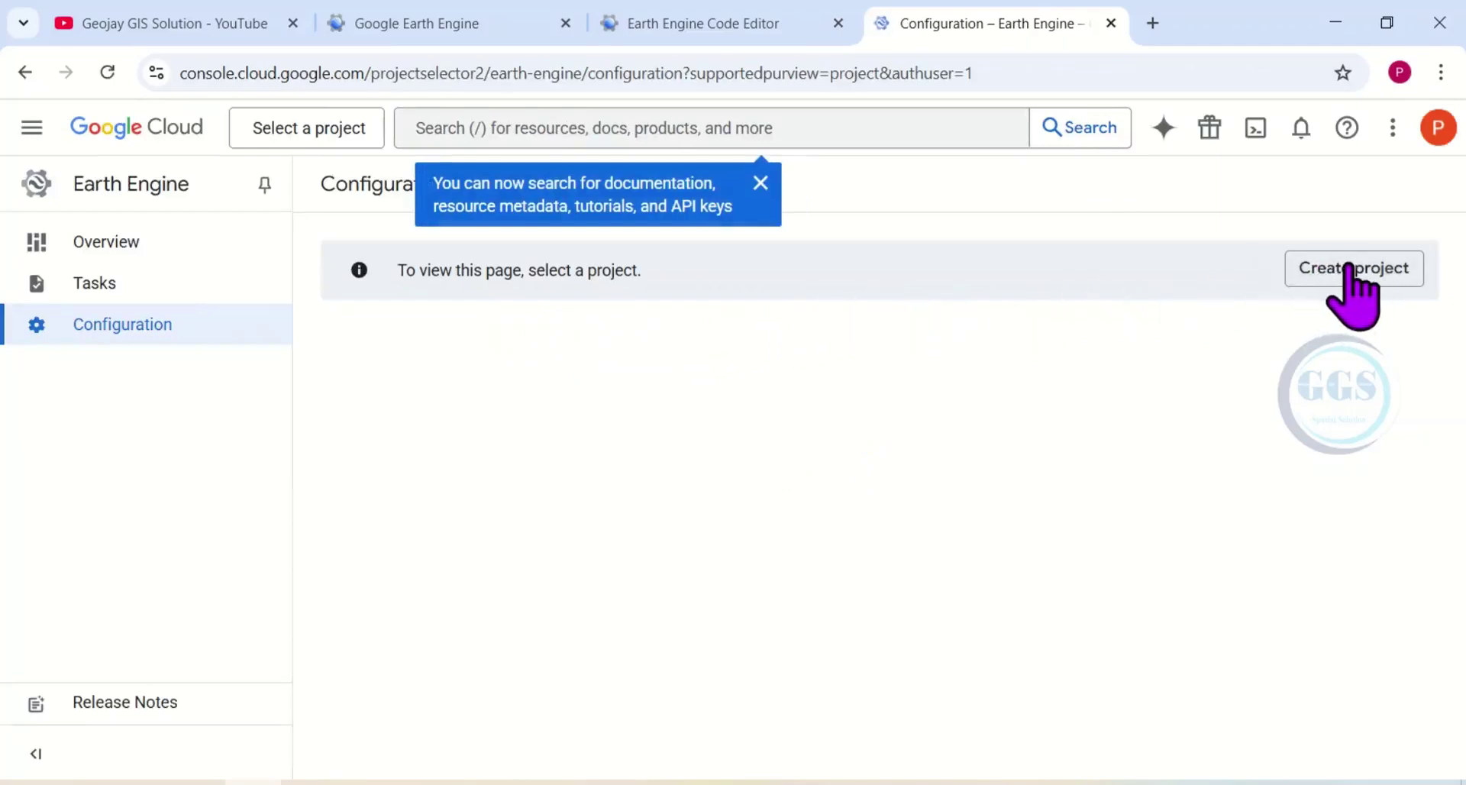
click(1350, 268)
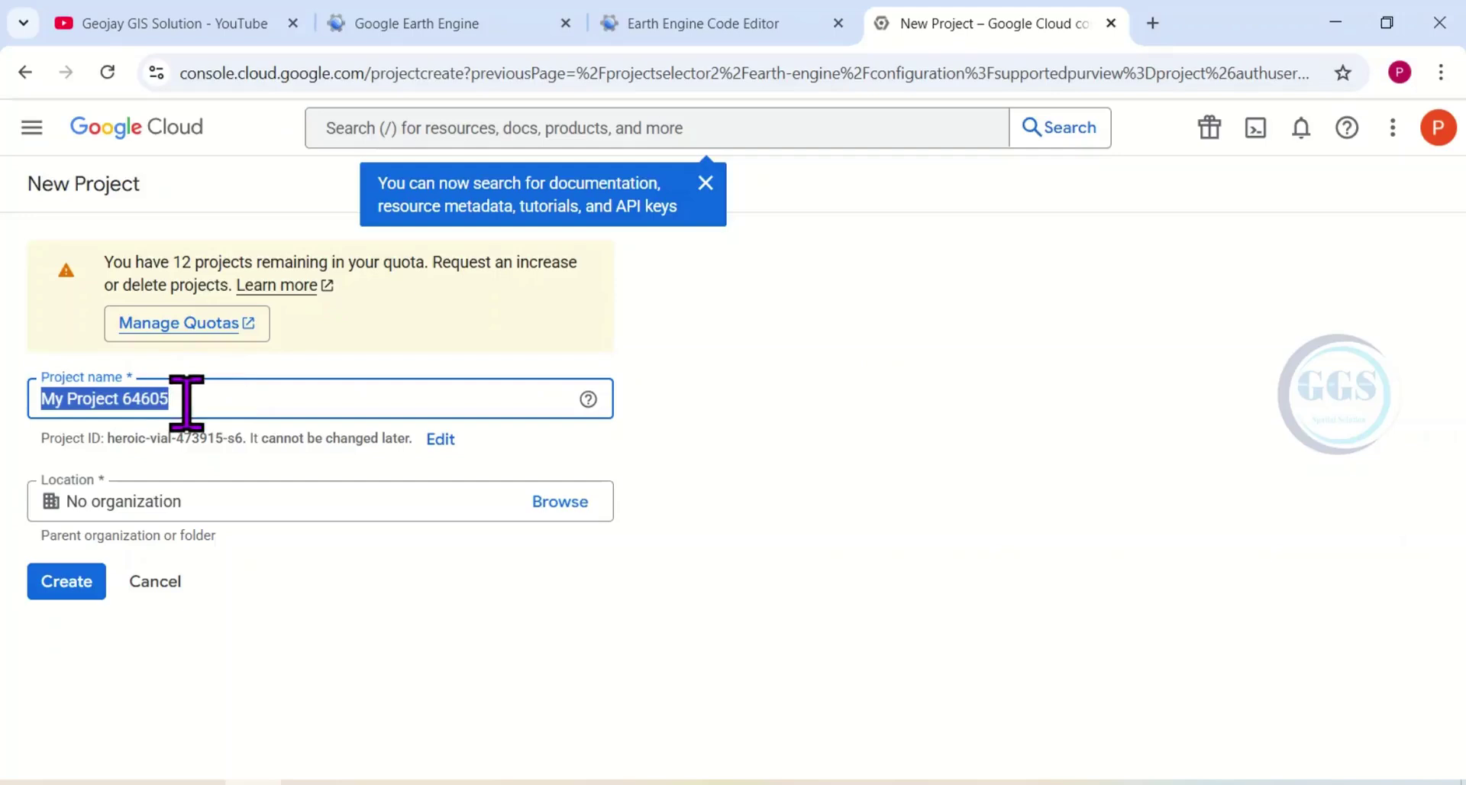
text(GGS Project)
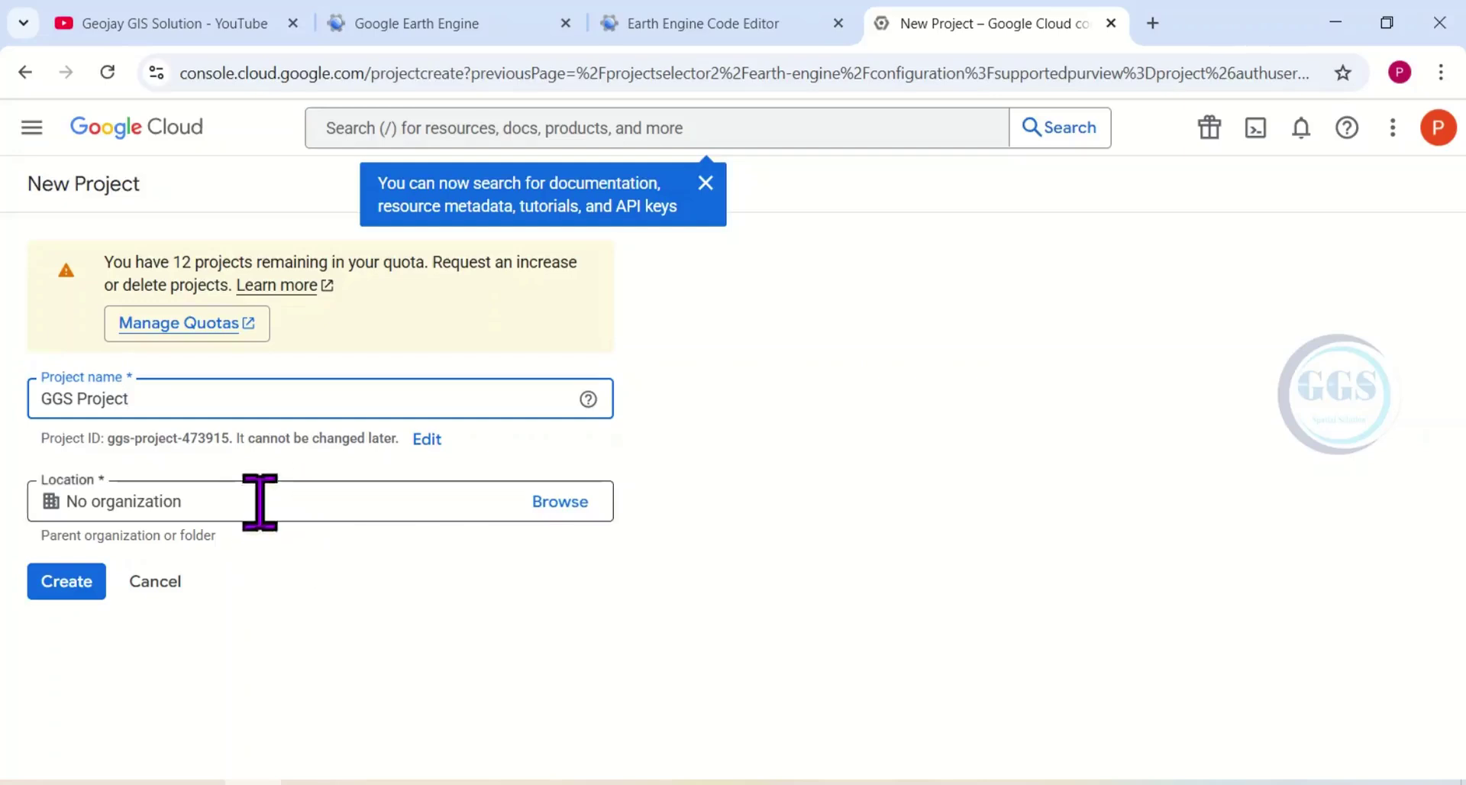
click(67, 582)
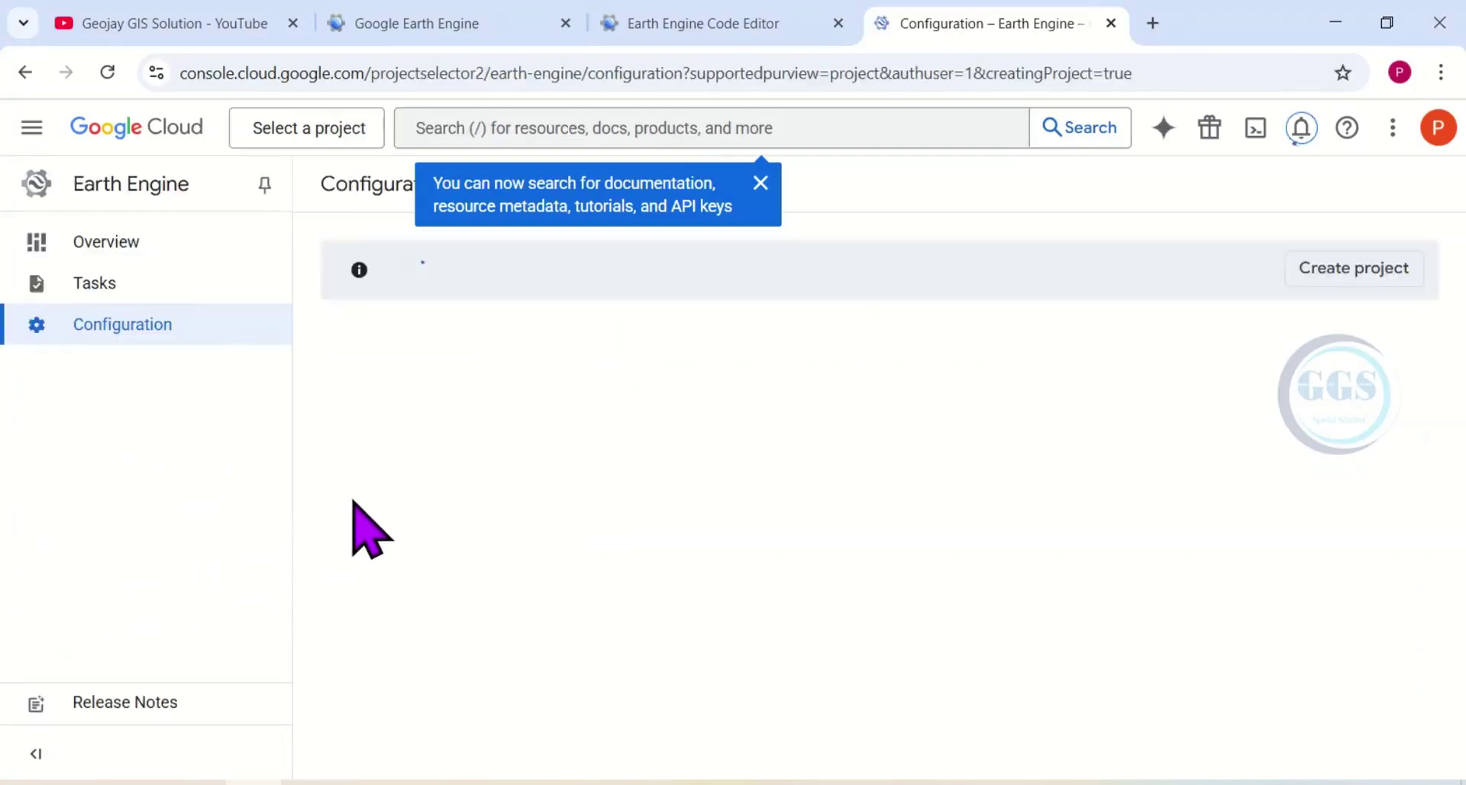
Confirm in the notifications that GGS Project was created, then close the panel.
click(1299, 136)
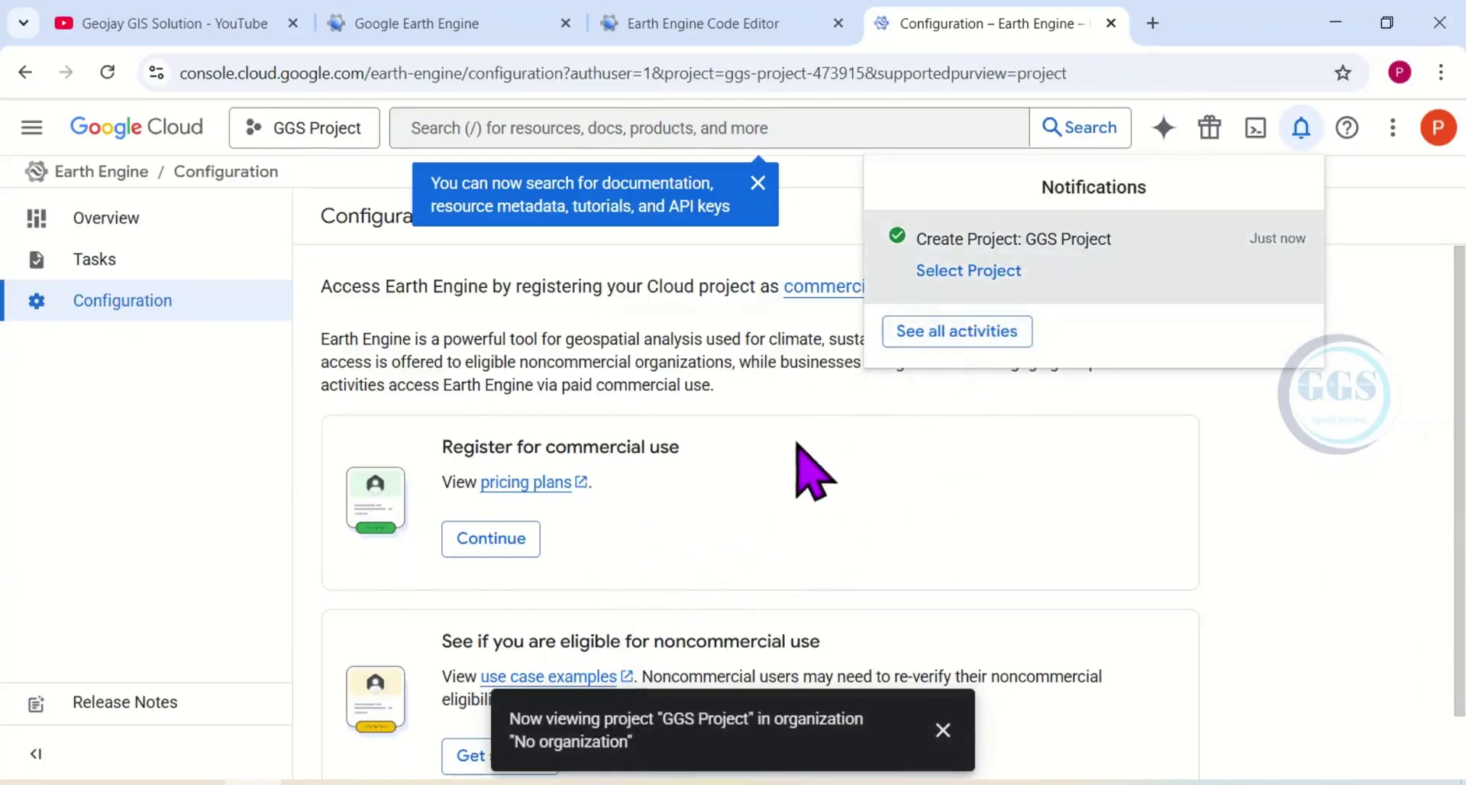
click(823, 449)
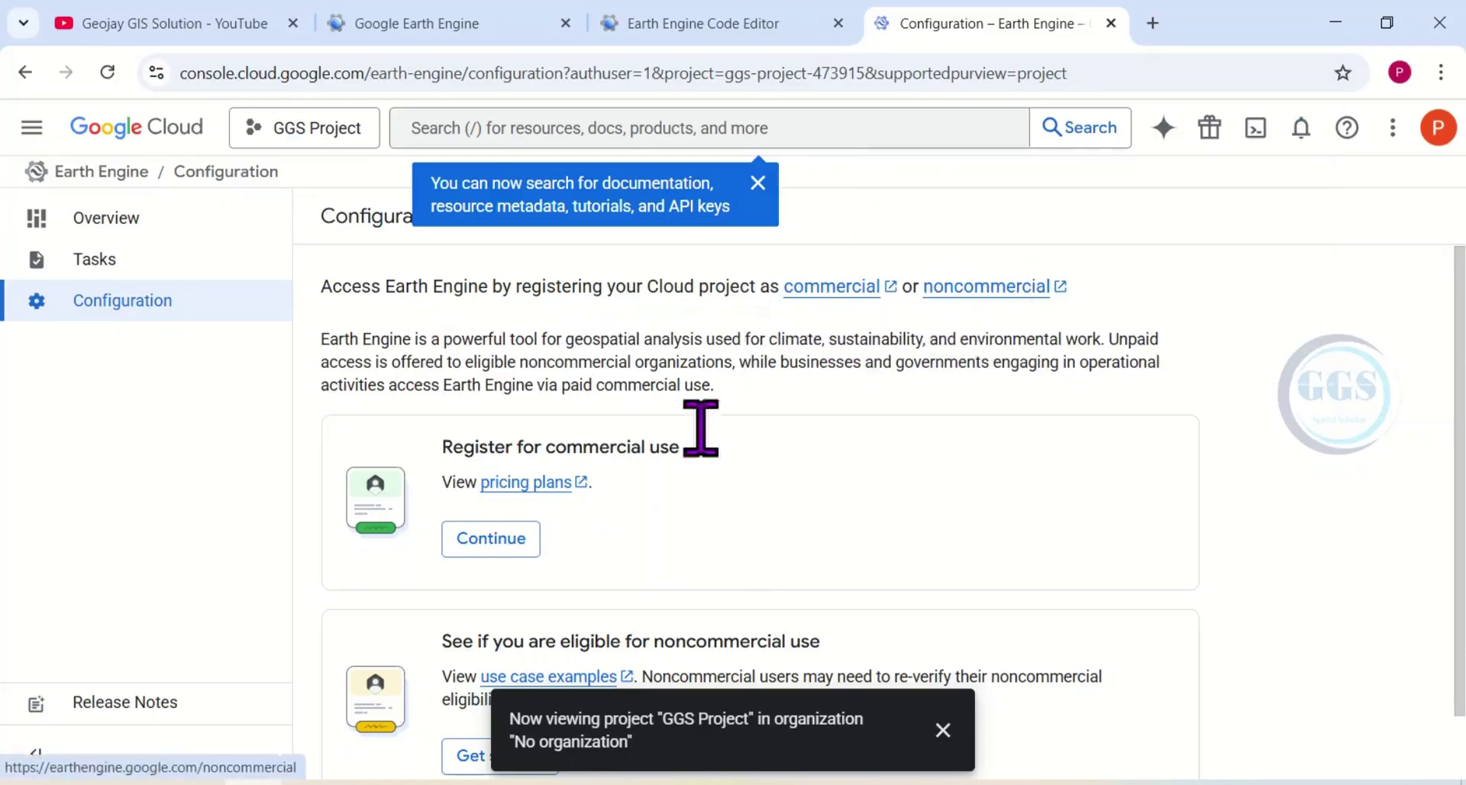
Visit the Earth Engine noncommercial use page, then launch the Code Editor from Platform again.
click(951, 288)
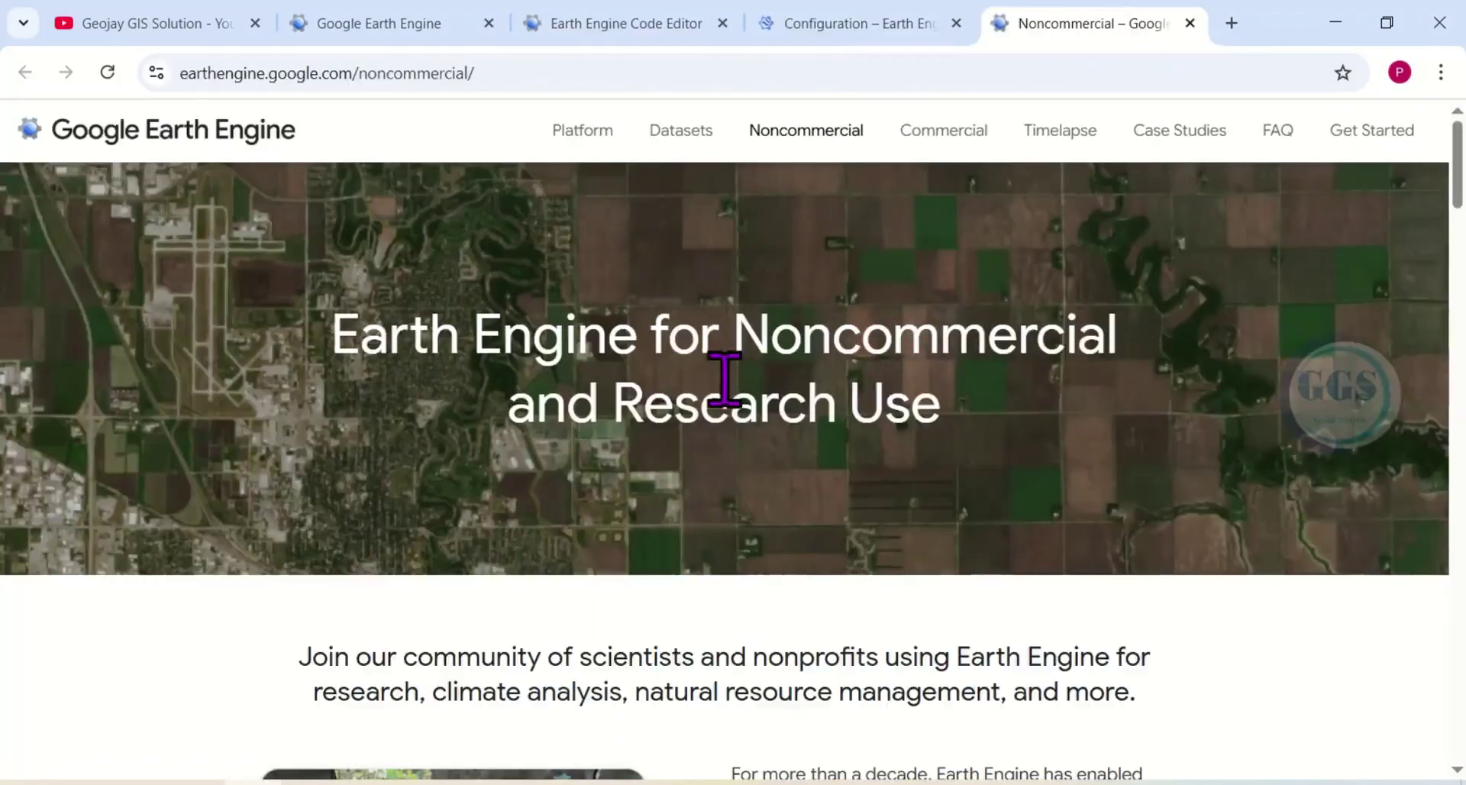
mouse_move(588, 131)
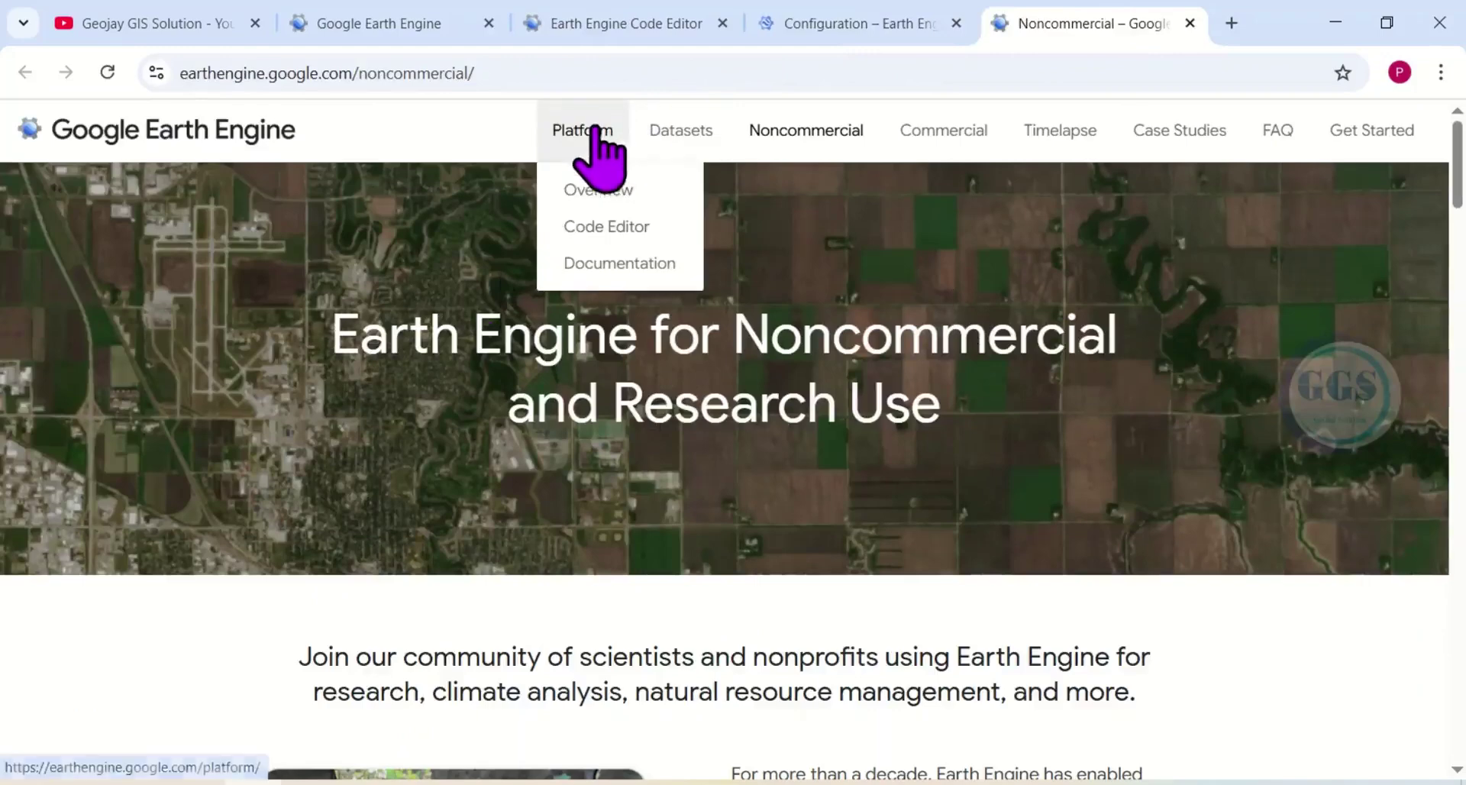
click(591, 228)
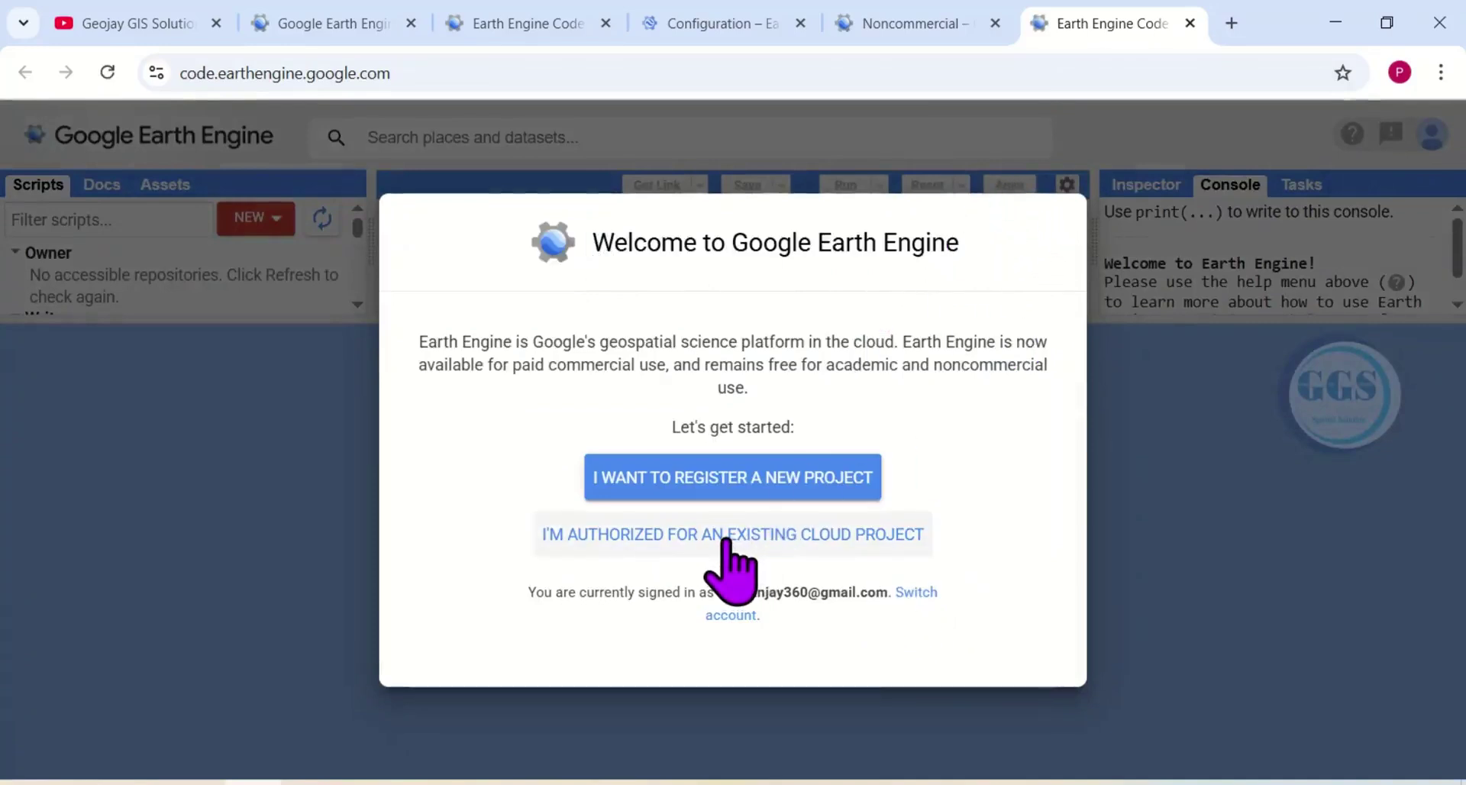
Authorize the Code Editor with the existing cloud project GGS Project.
click(723, 537)
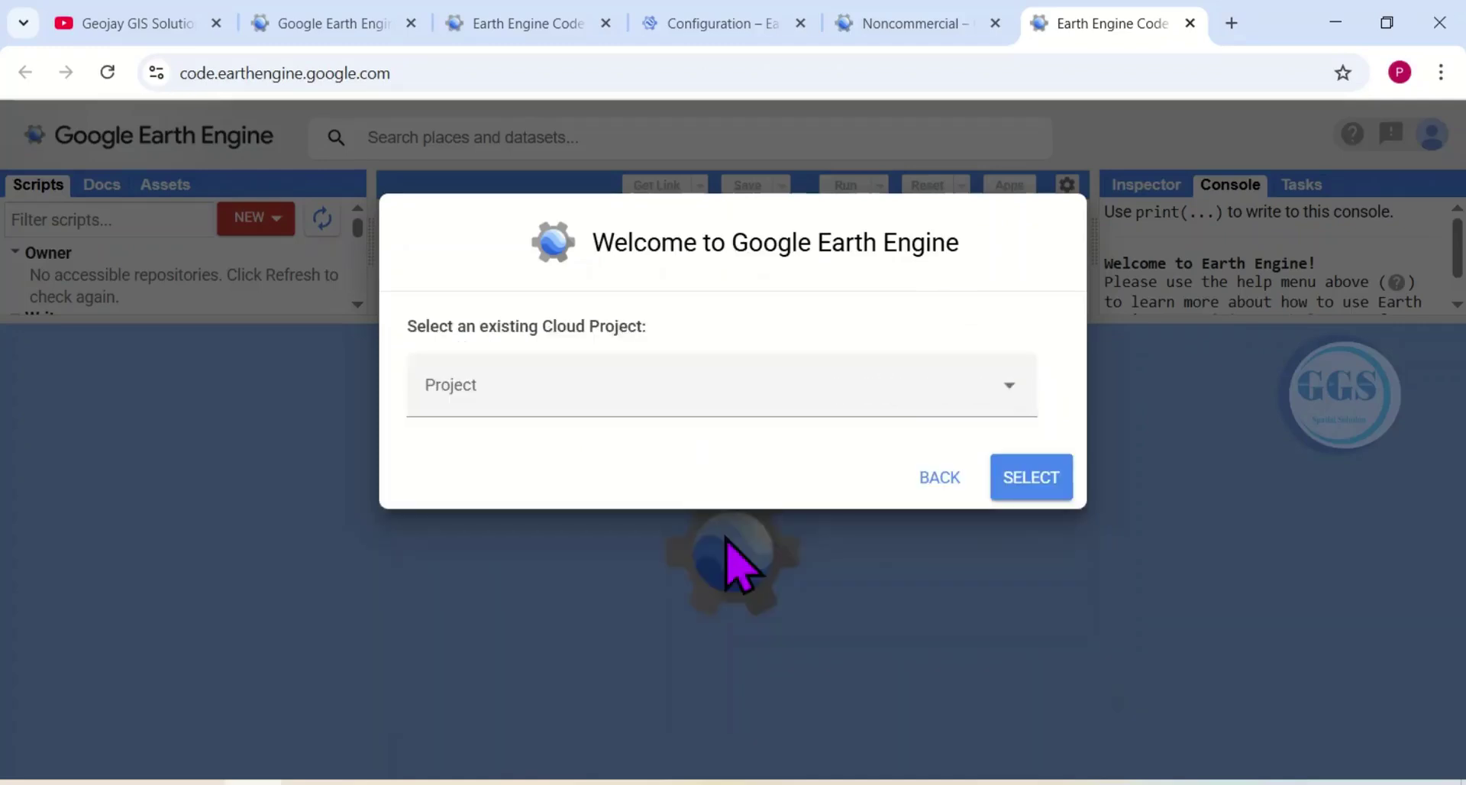
click(1009, 385)
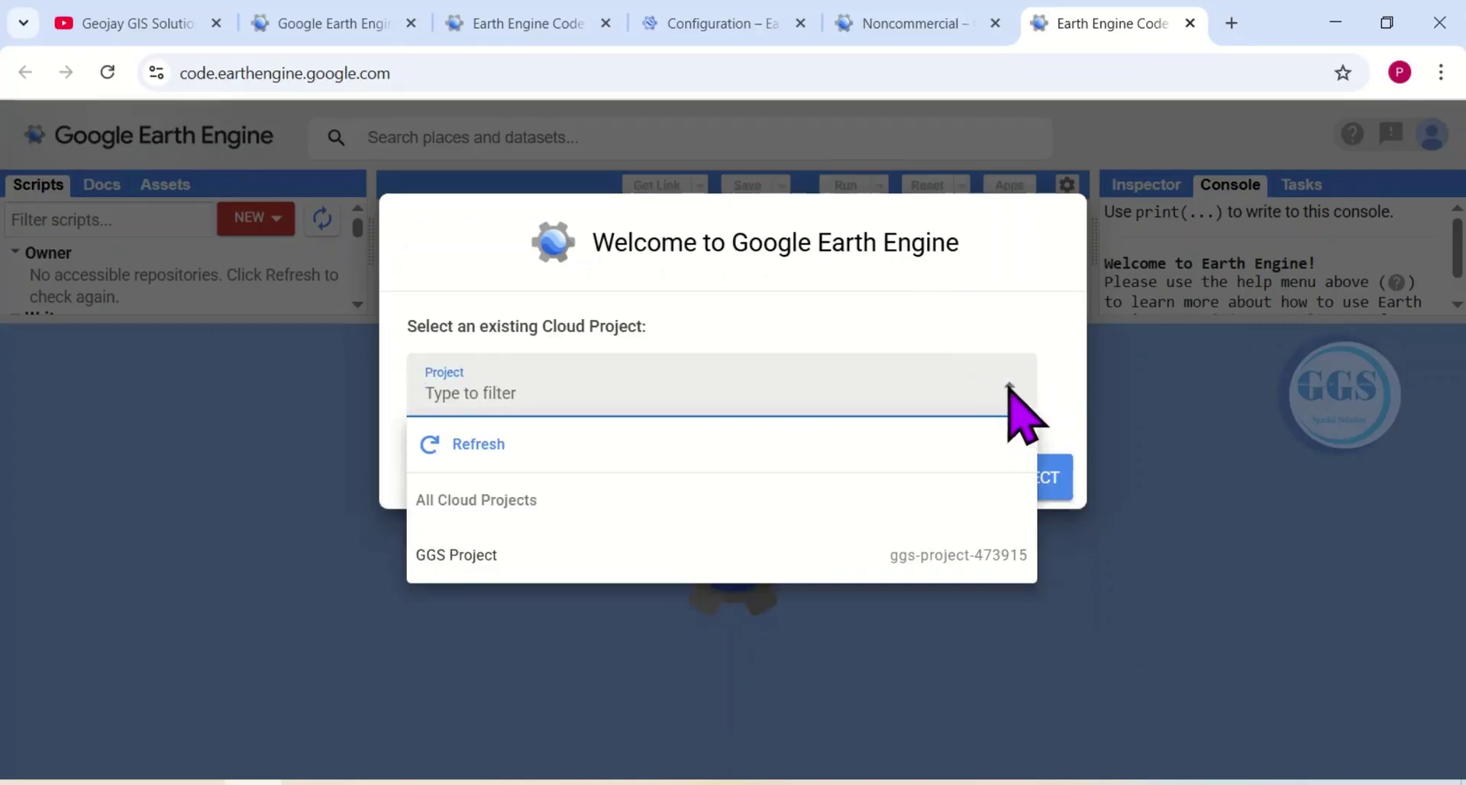
click(475, 561)
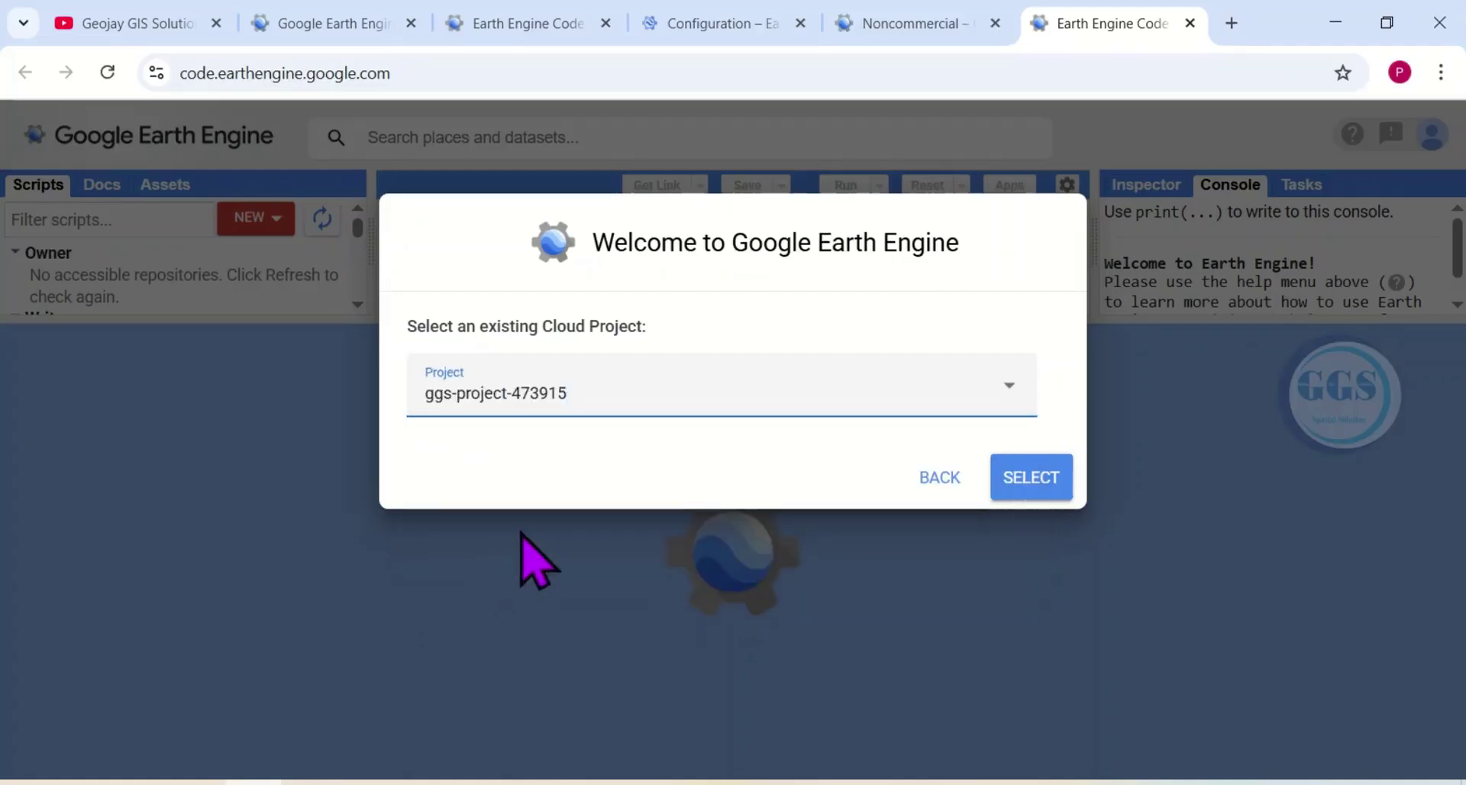
click(1030, 477)
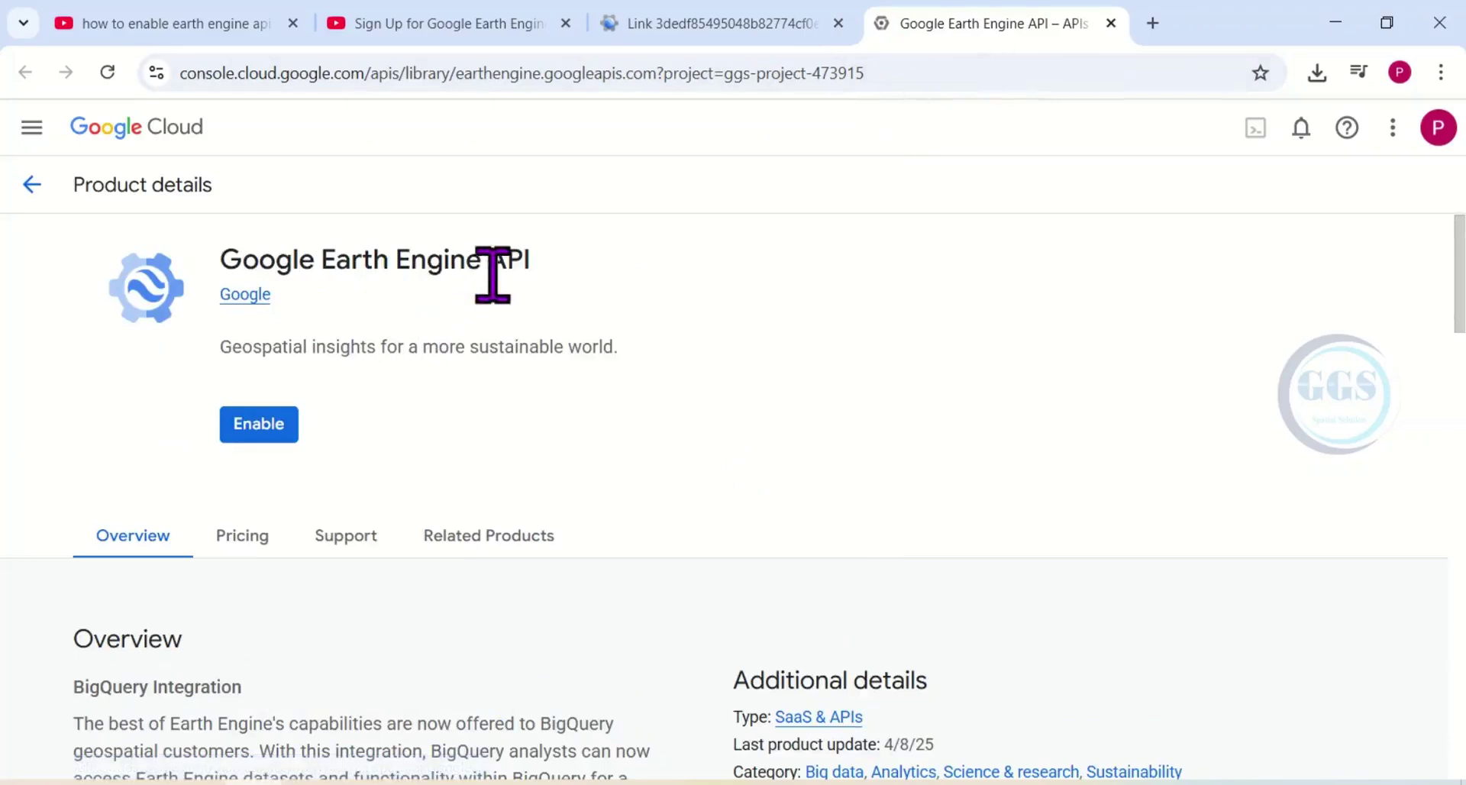
Enable the Google Earth Engine API, dismiss the onboarding tips, and check its Enabled status.
click(256, 428)
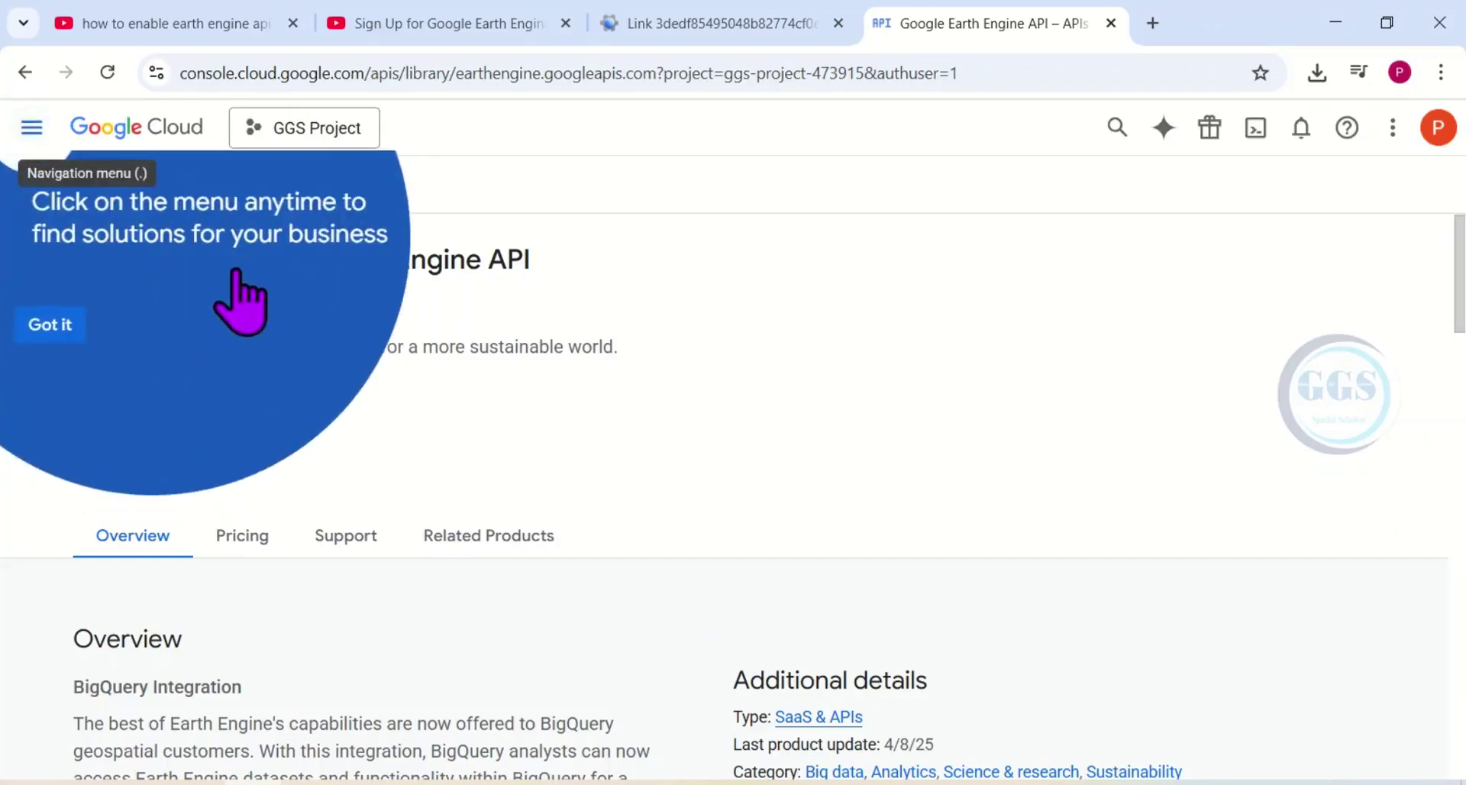
click(54, 323)
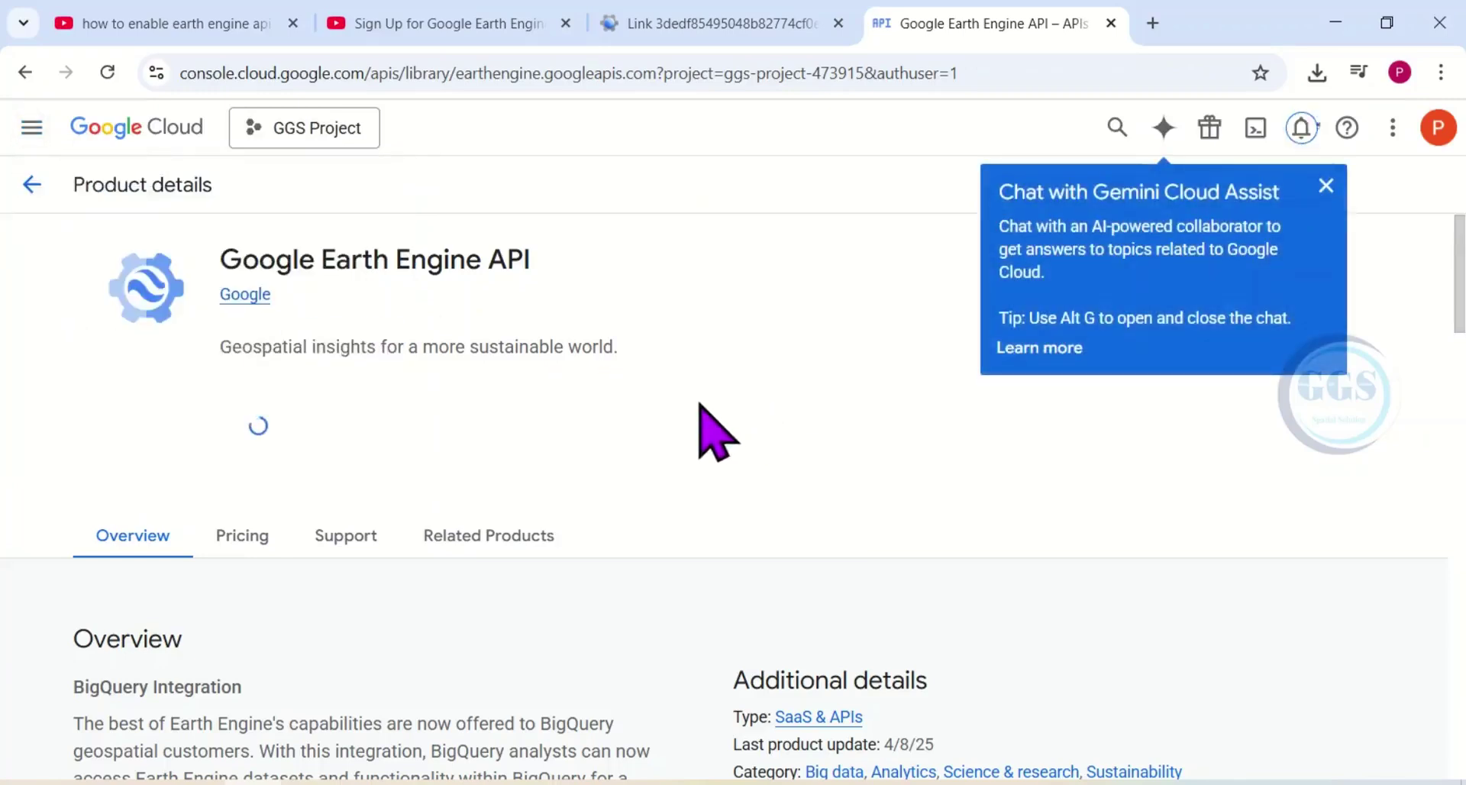
click(1327, 185)
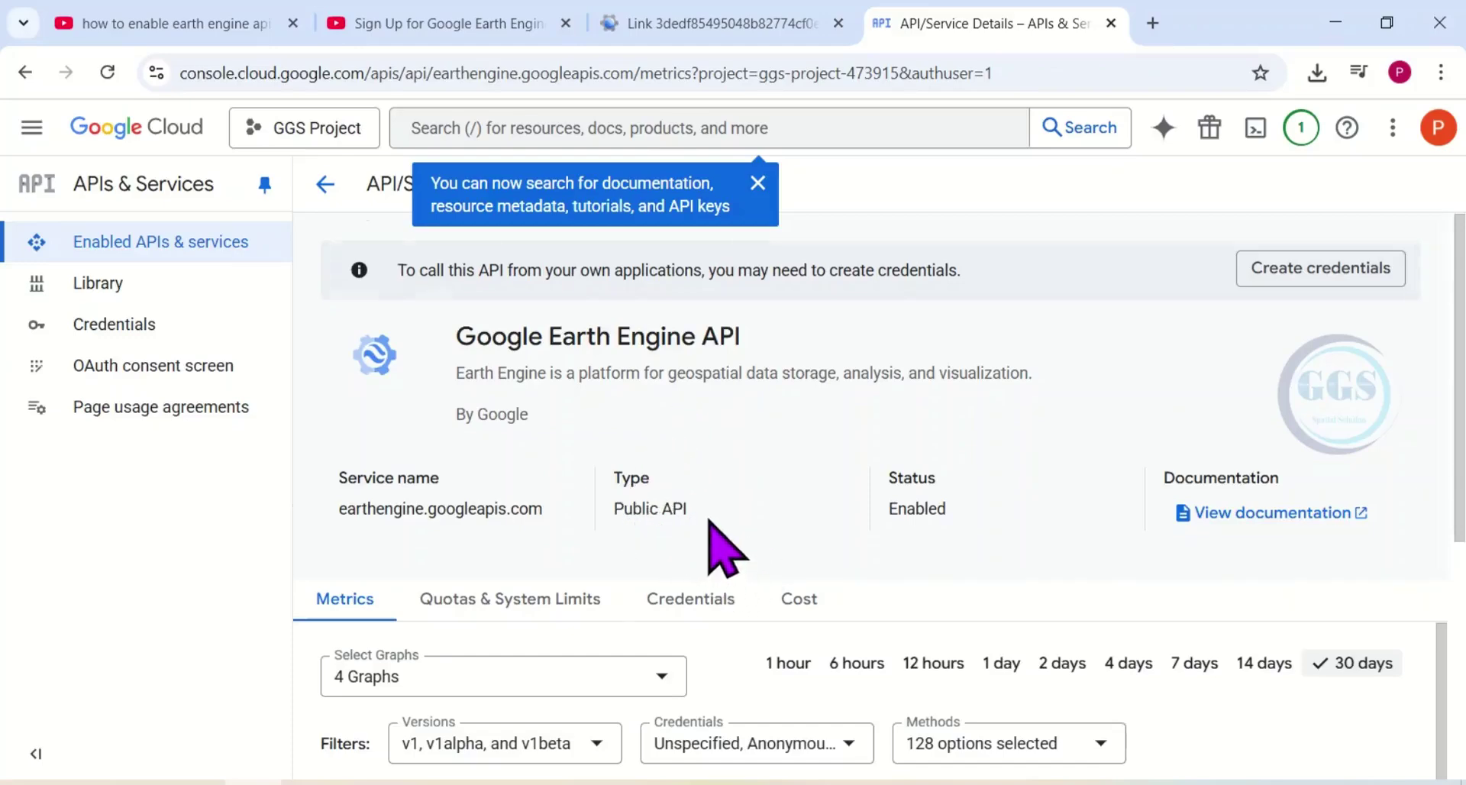
scroll(722, 546, down, 1)
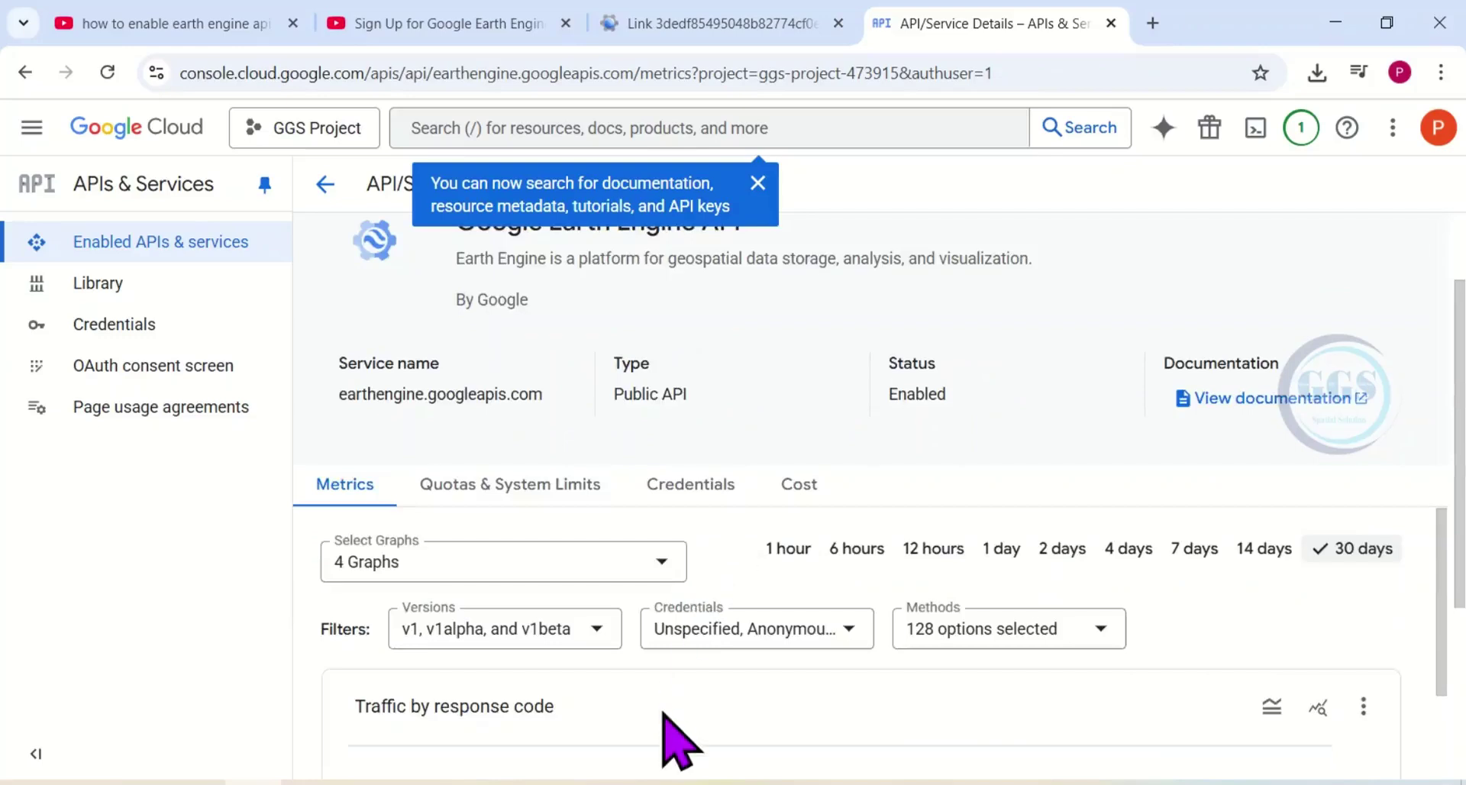
scroll(675, 672, down, 3)
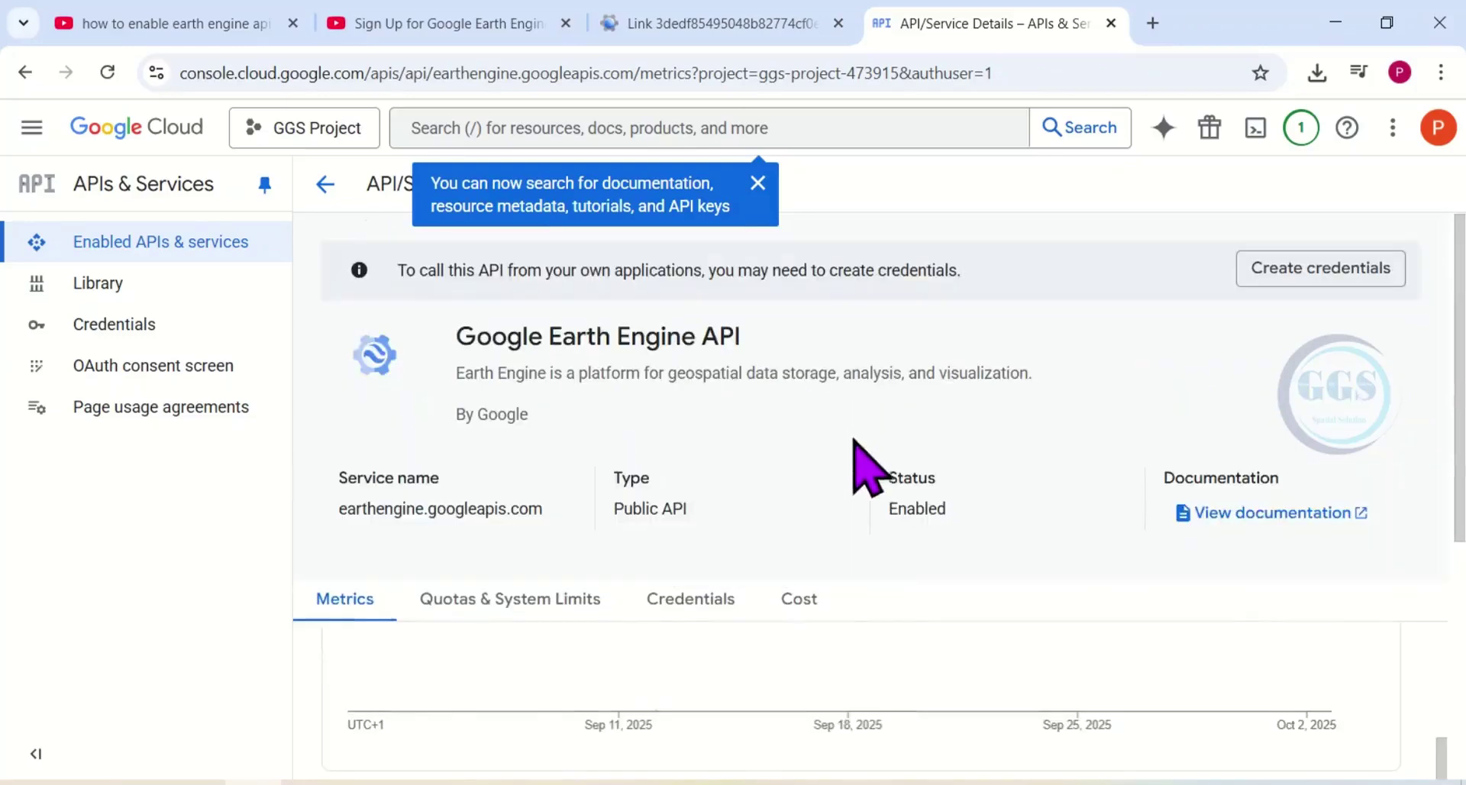
scroll(870, 443, up, 1)
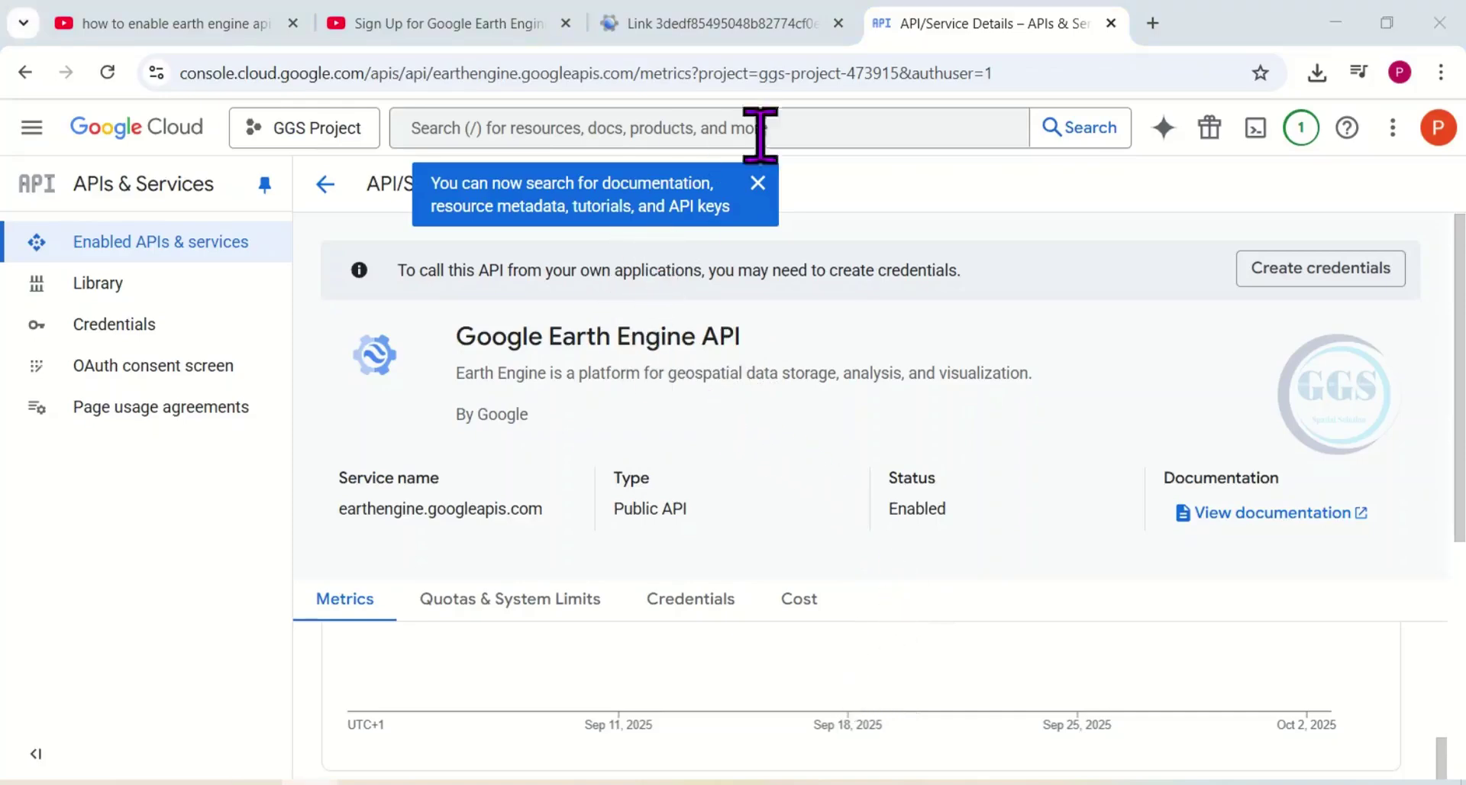
In the Code Editor, select existing project ggs-project-473915 and register it for Earth Engine.
click(663, 22)
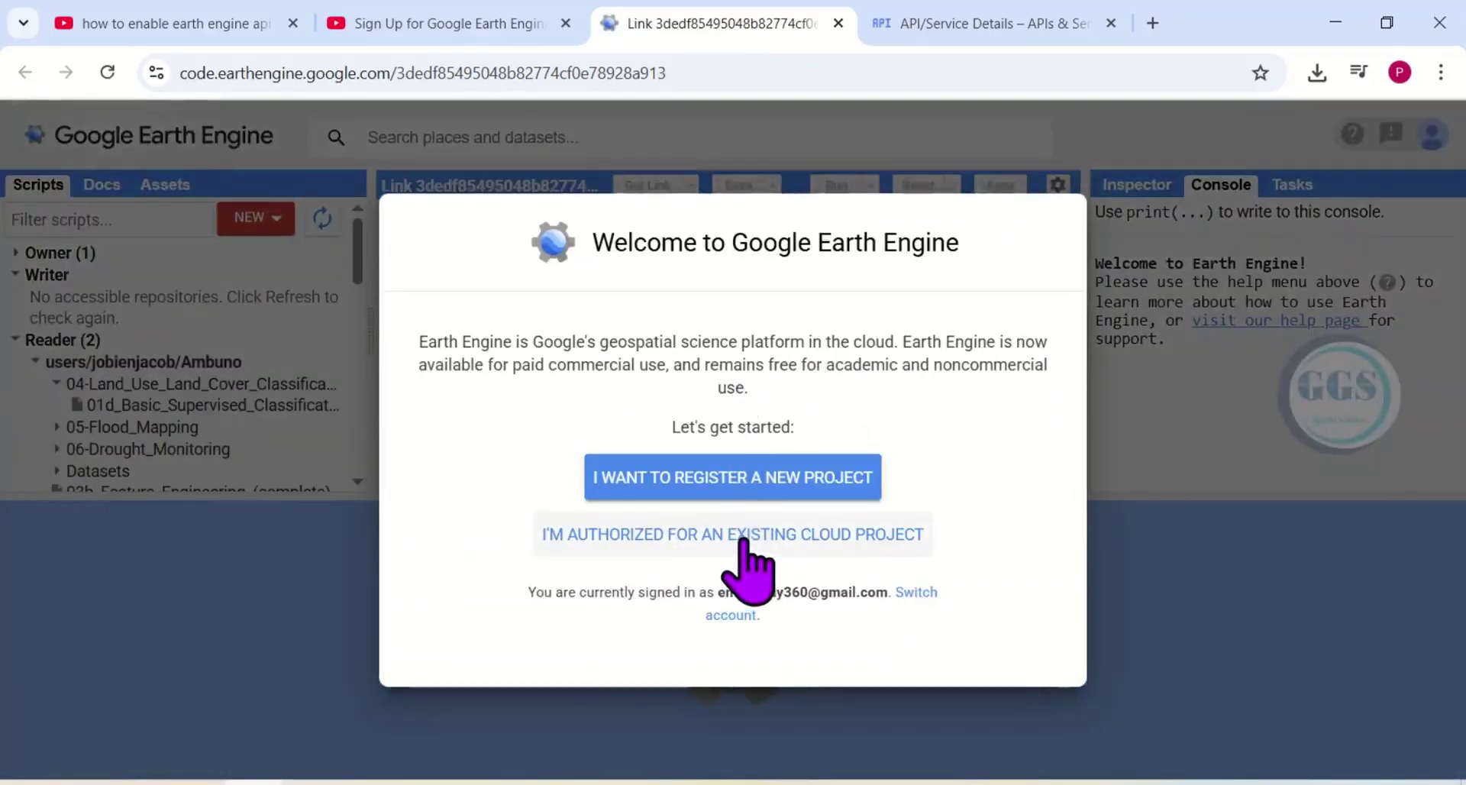
click(747, 535)
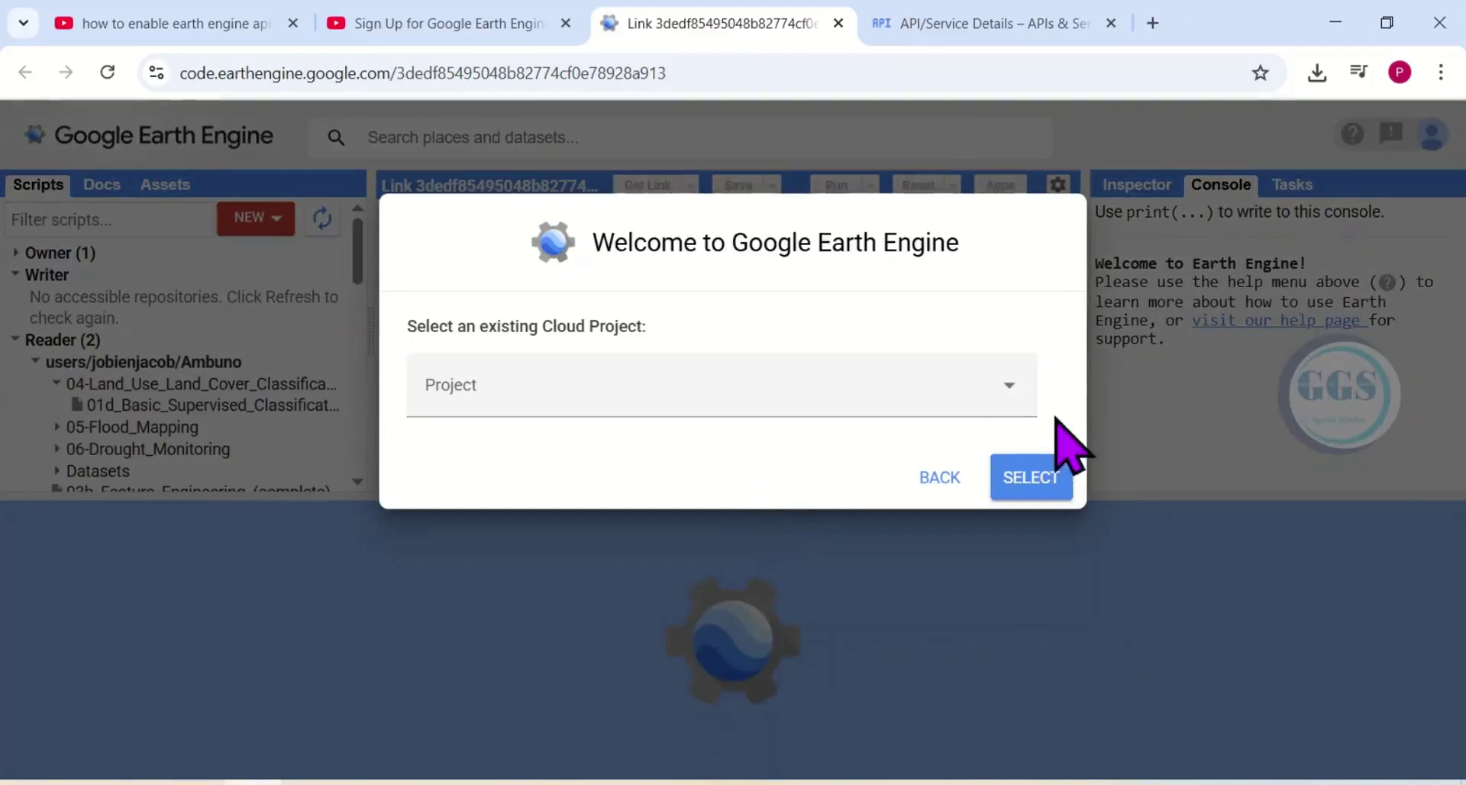
click(1014, 389)
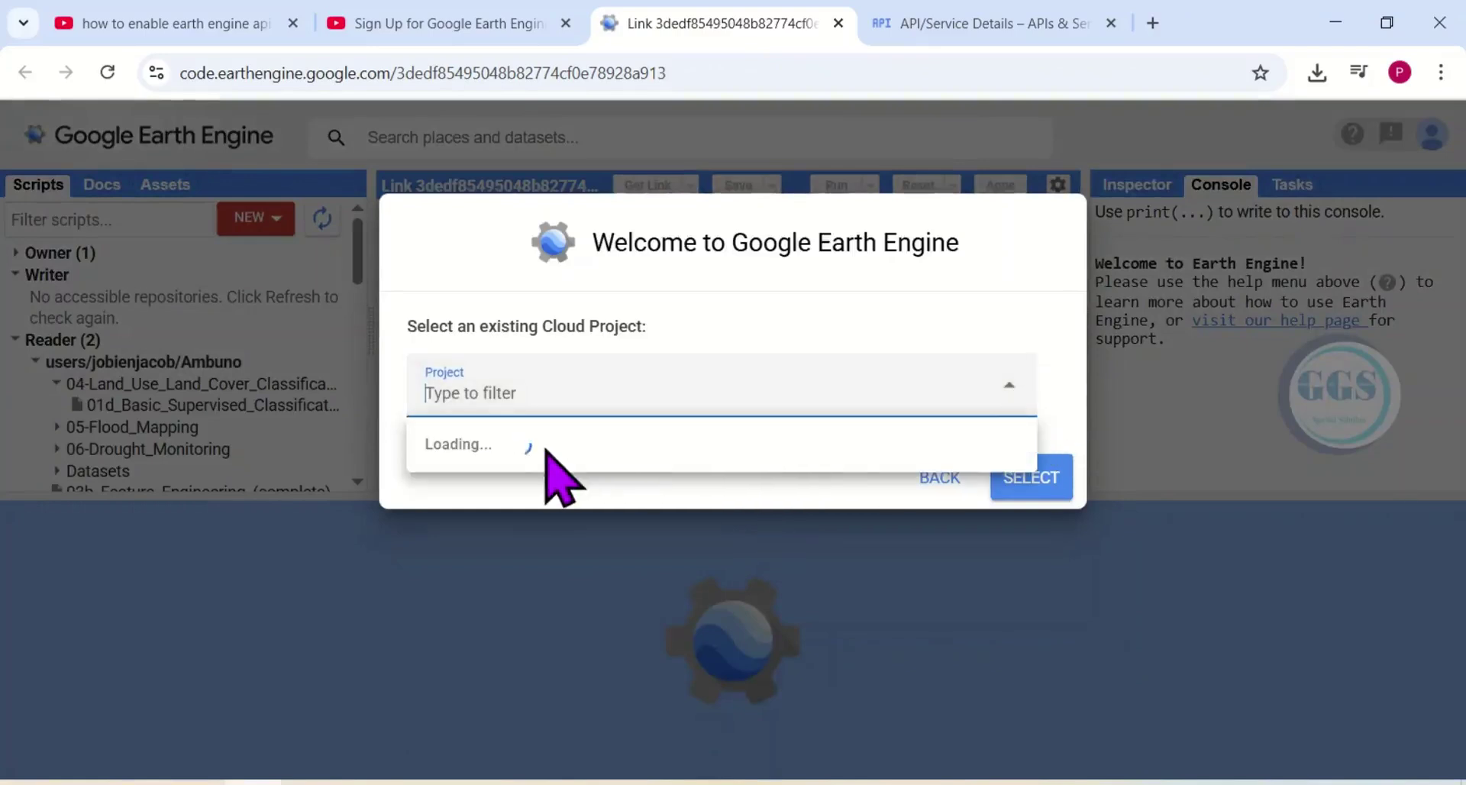
click(475, 556)
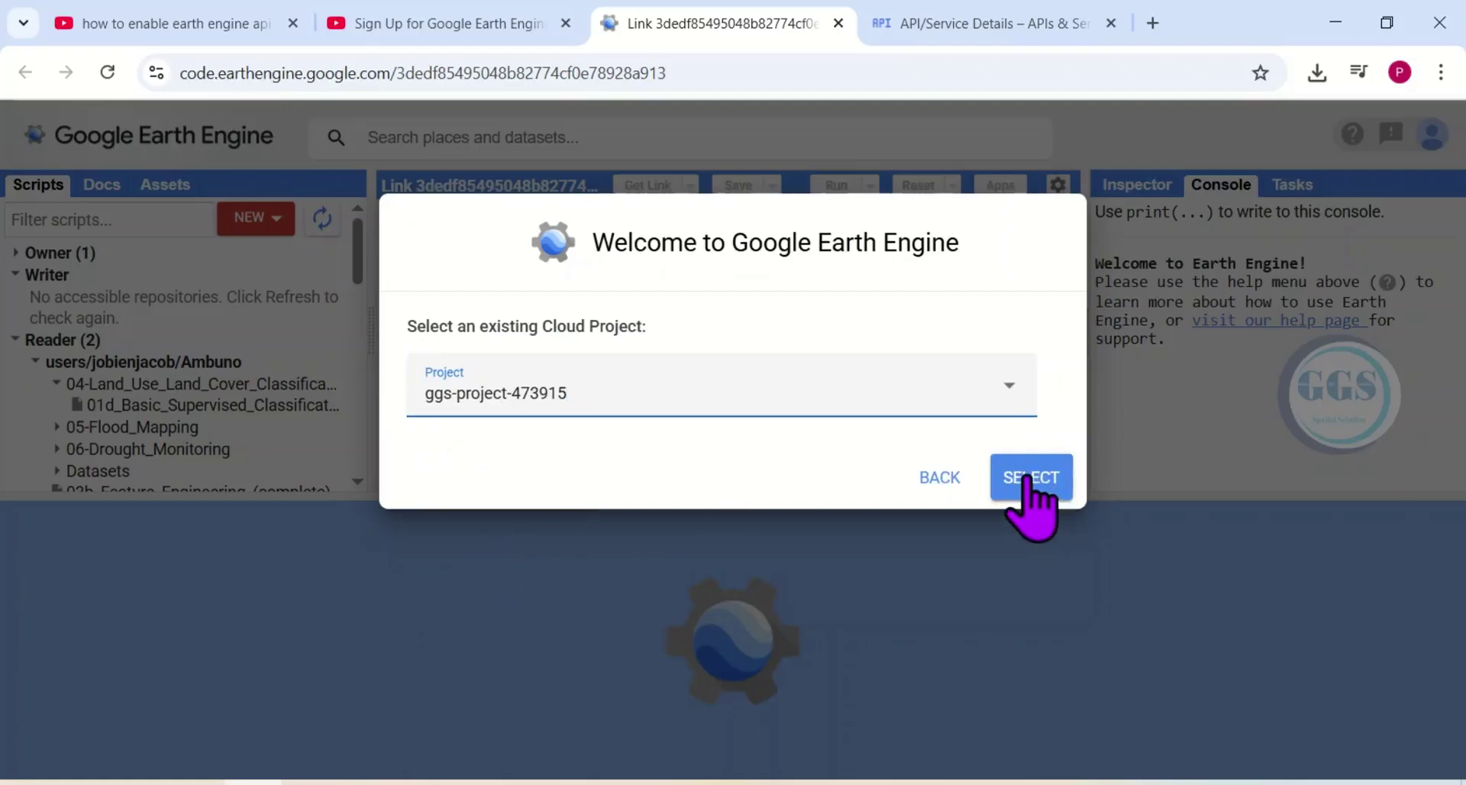
click(1037, 481)
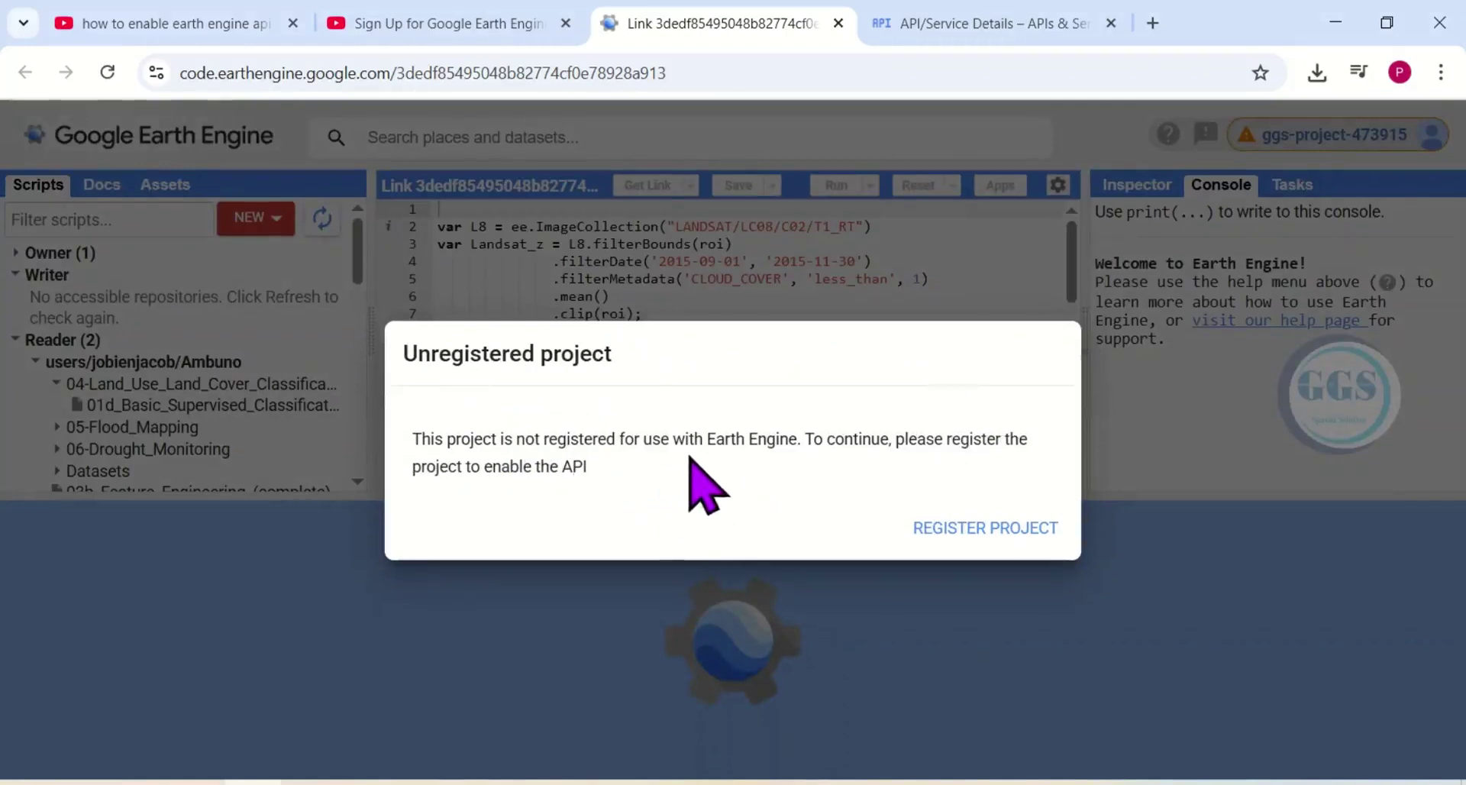
click(937, 534)
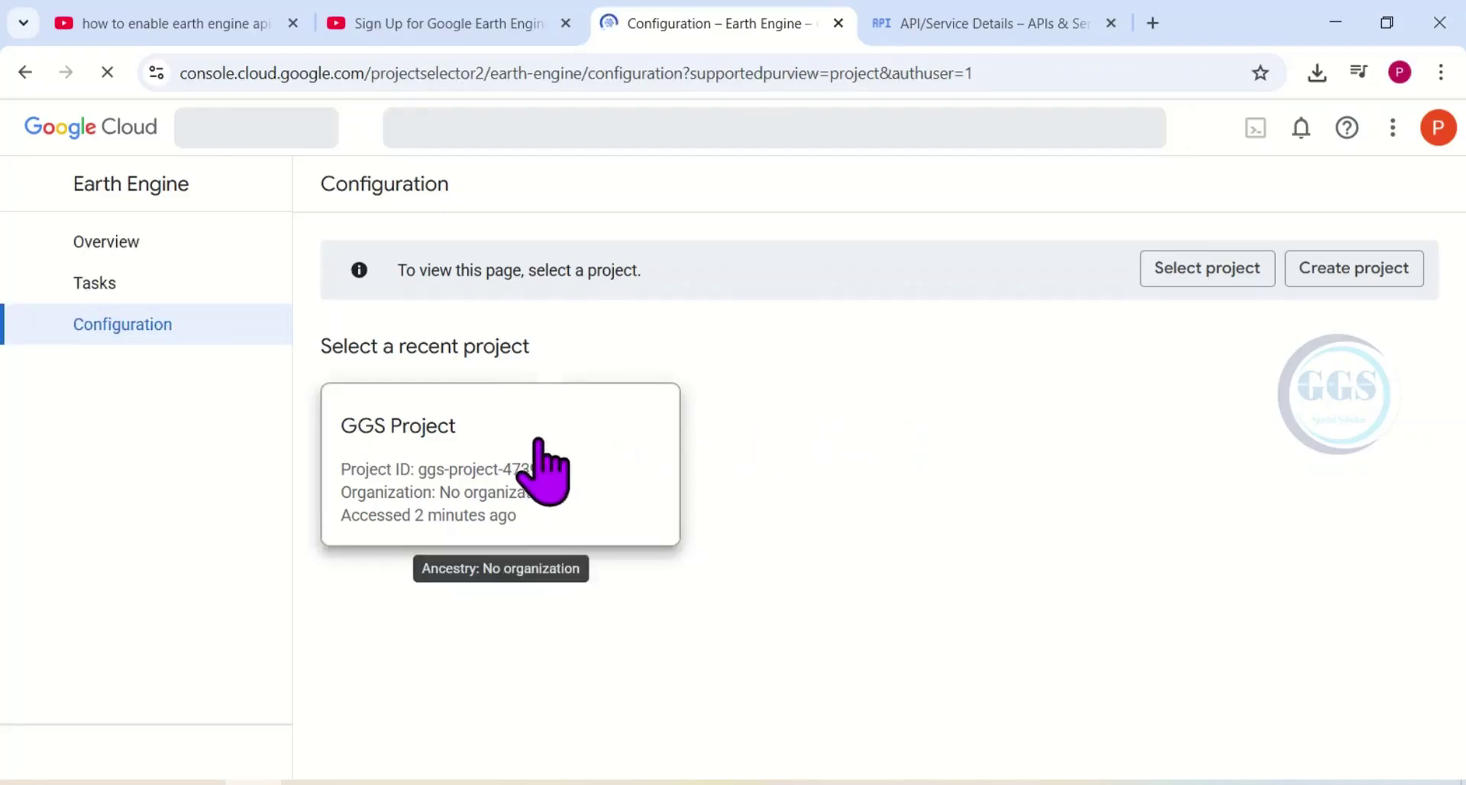
Pick the GGS Project card under Select a recent project.
click(476, 489)
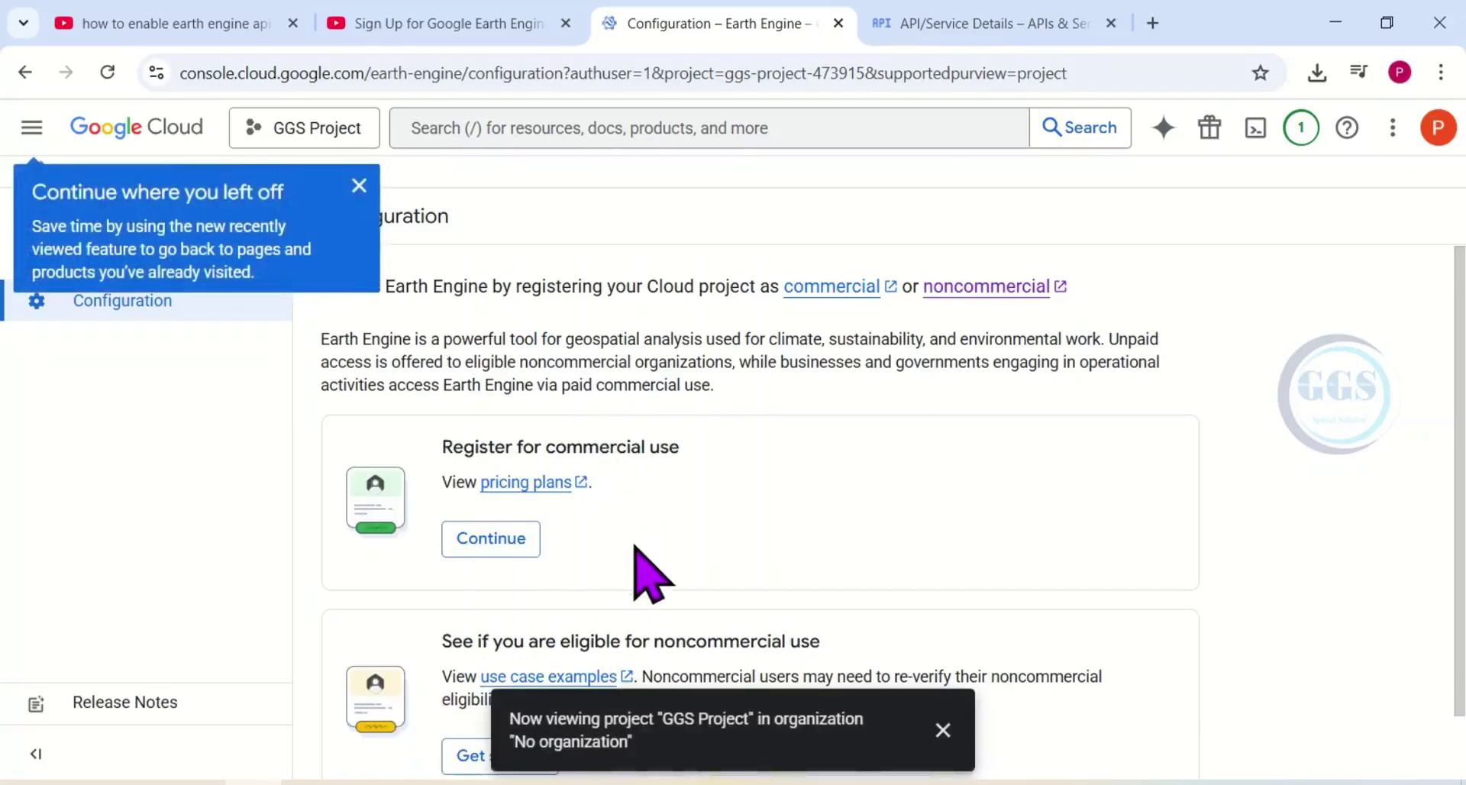
Begin noncommercial registration with organization type 'Public or private academic institution'.
scroll(474, 688, down, 1)
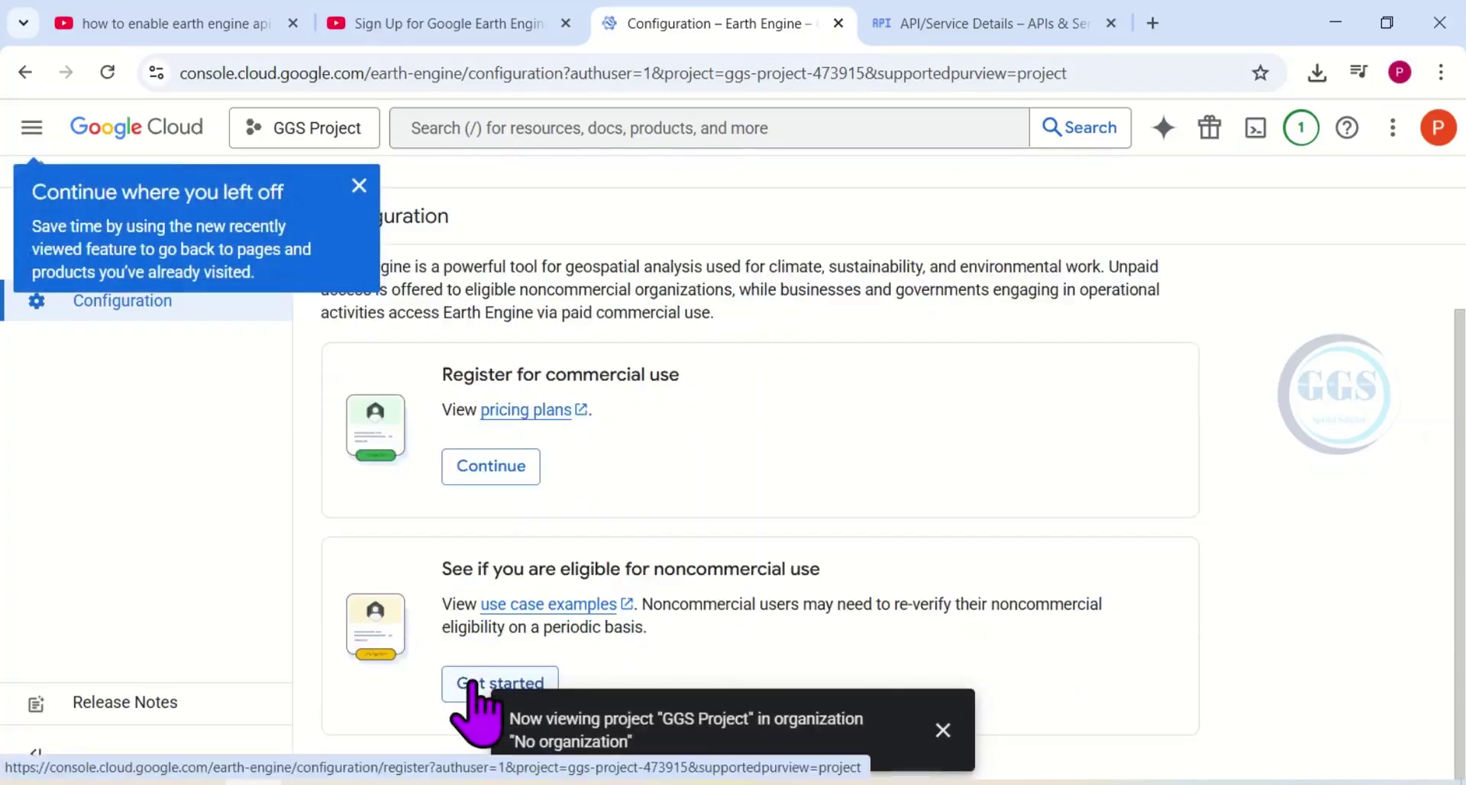
click(469, 682)
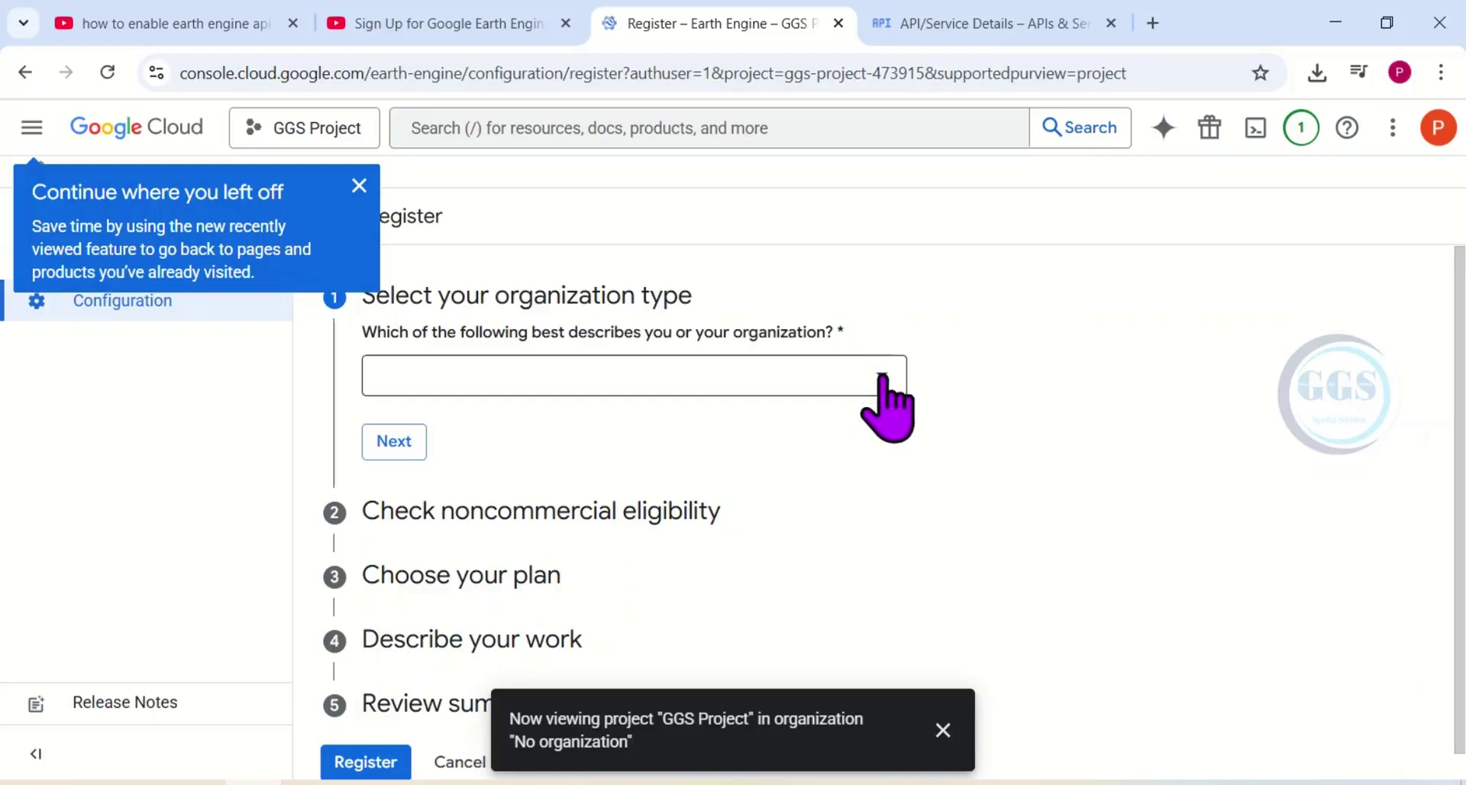
click(883, 378)
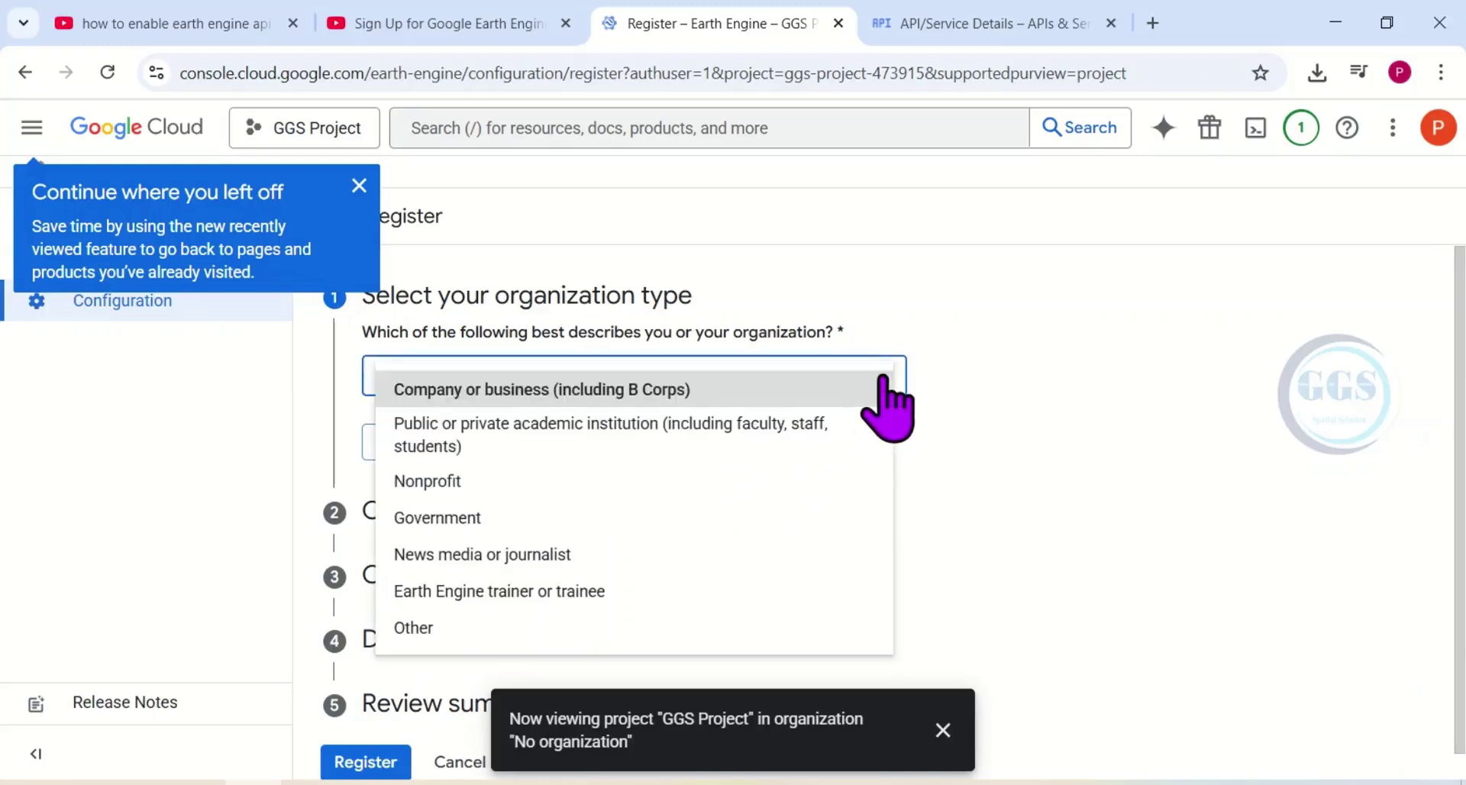
click(608, 431)
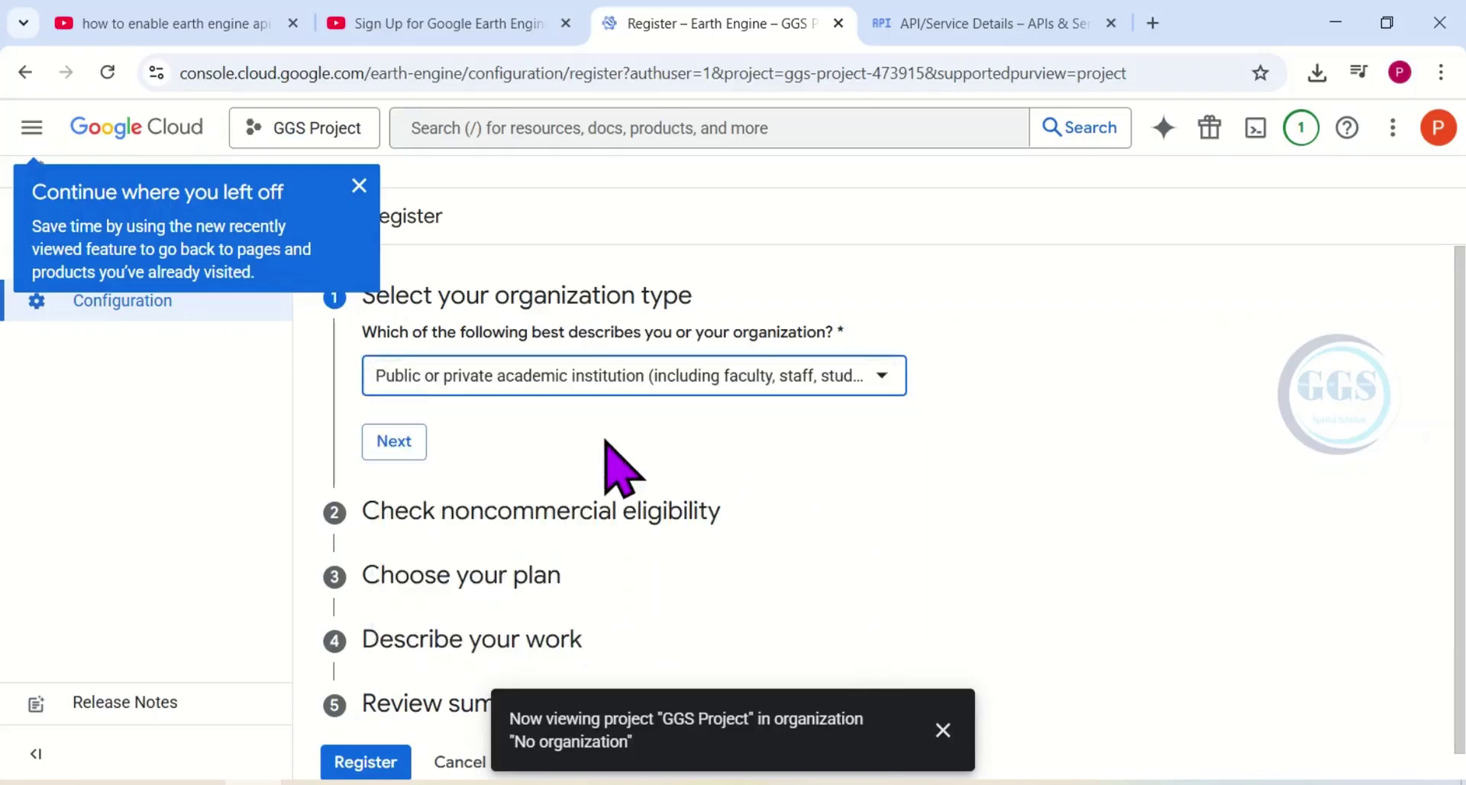
scroll(386, 416, down, 1)
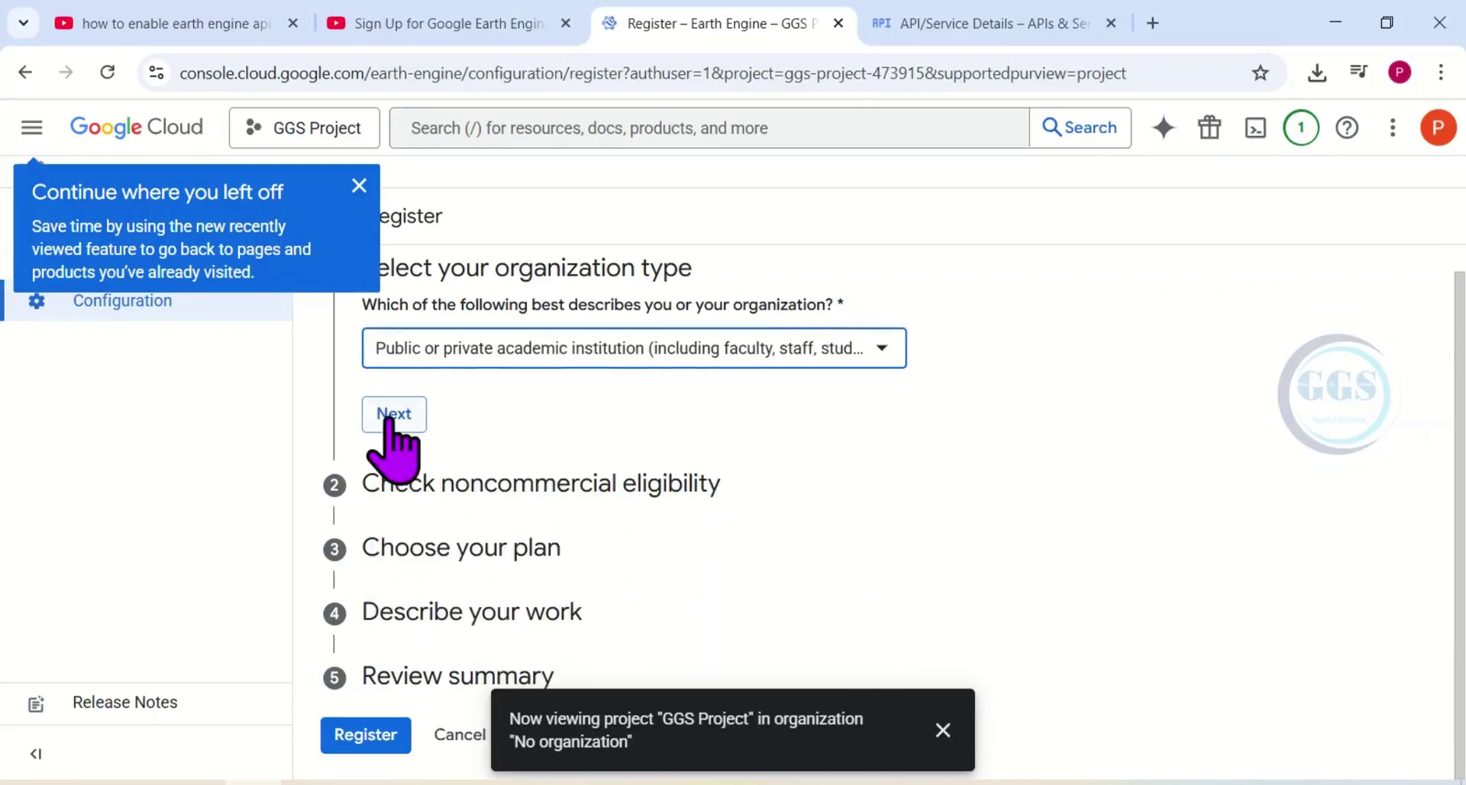
Enter the academic institution's name, answer that no payment is received, and choose scientific research.
click(386, 417)
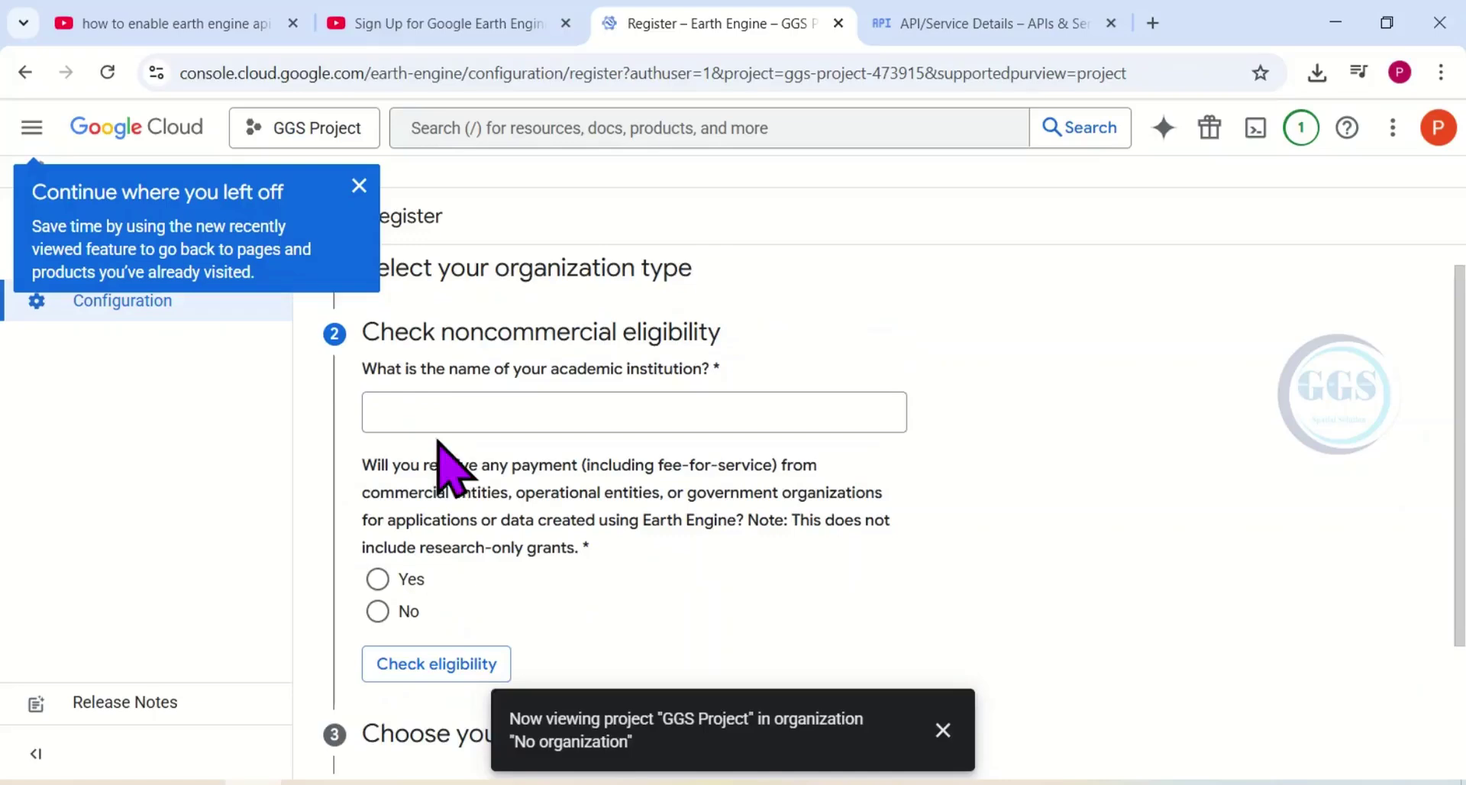
click(511, 417)
text(Ahmadu Bello University)
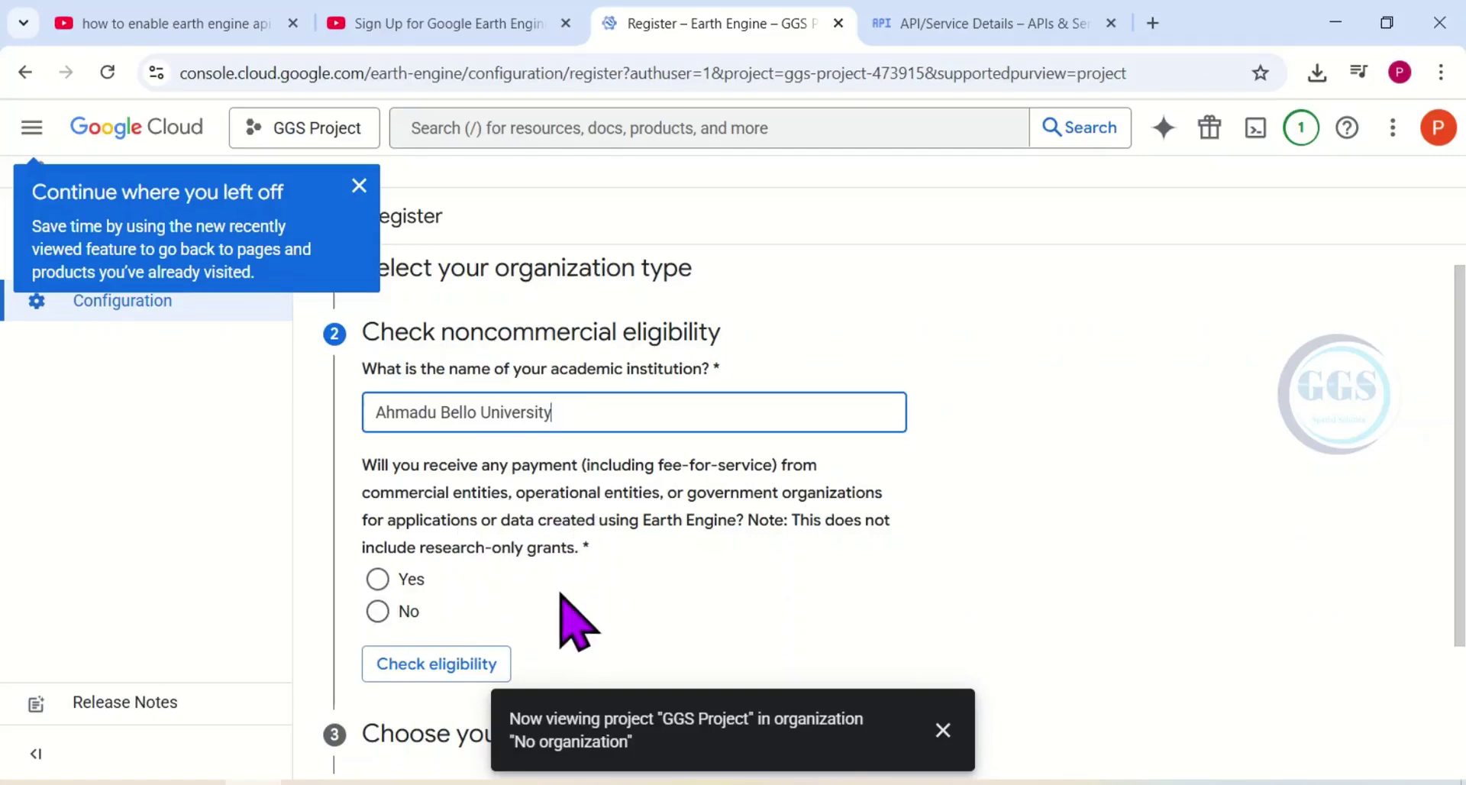
scroll(569, 618, down, 2)
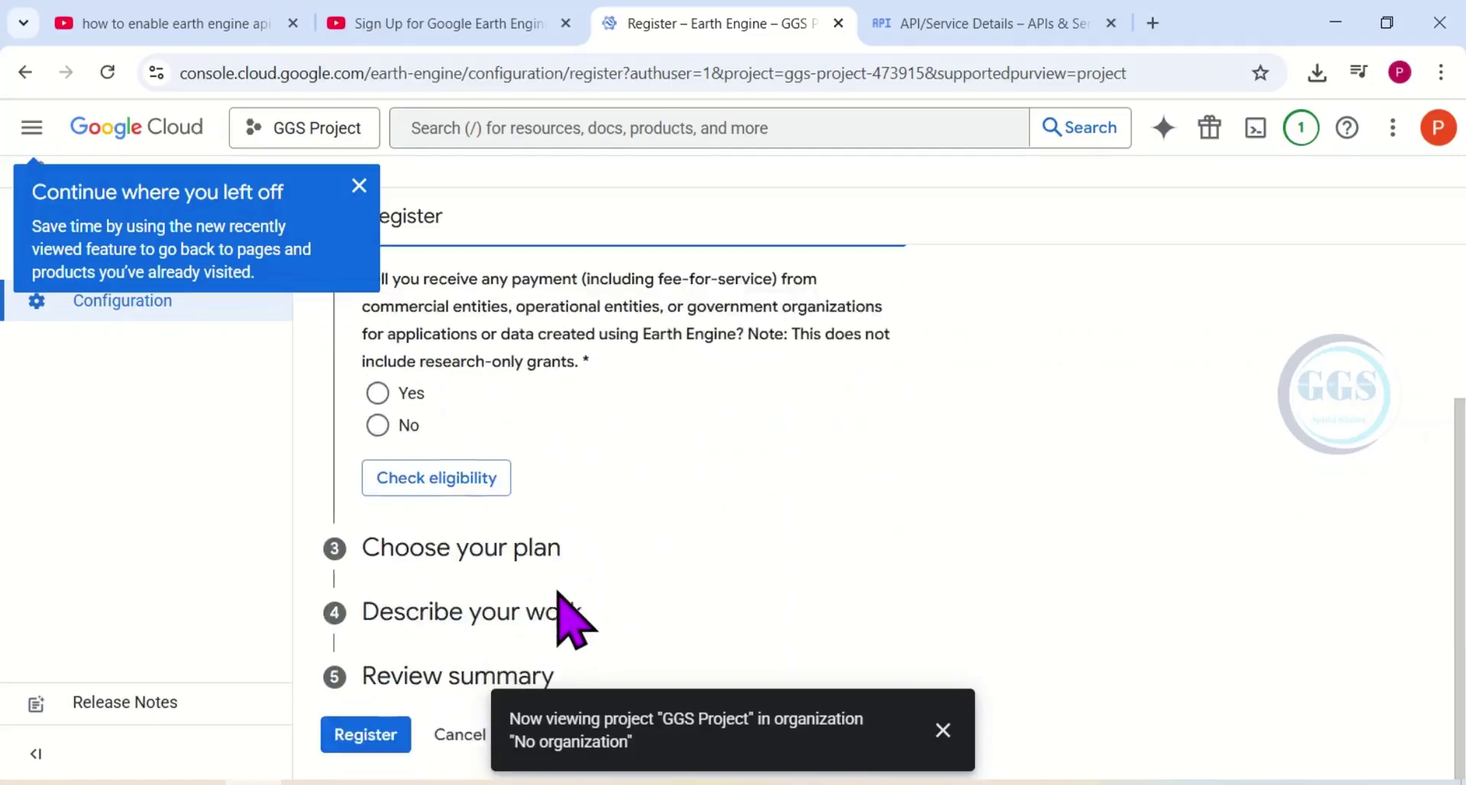
click(378, 424)
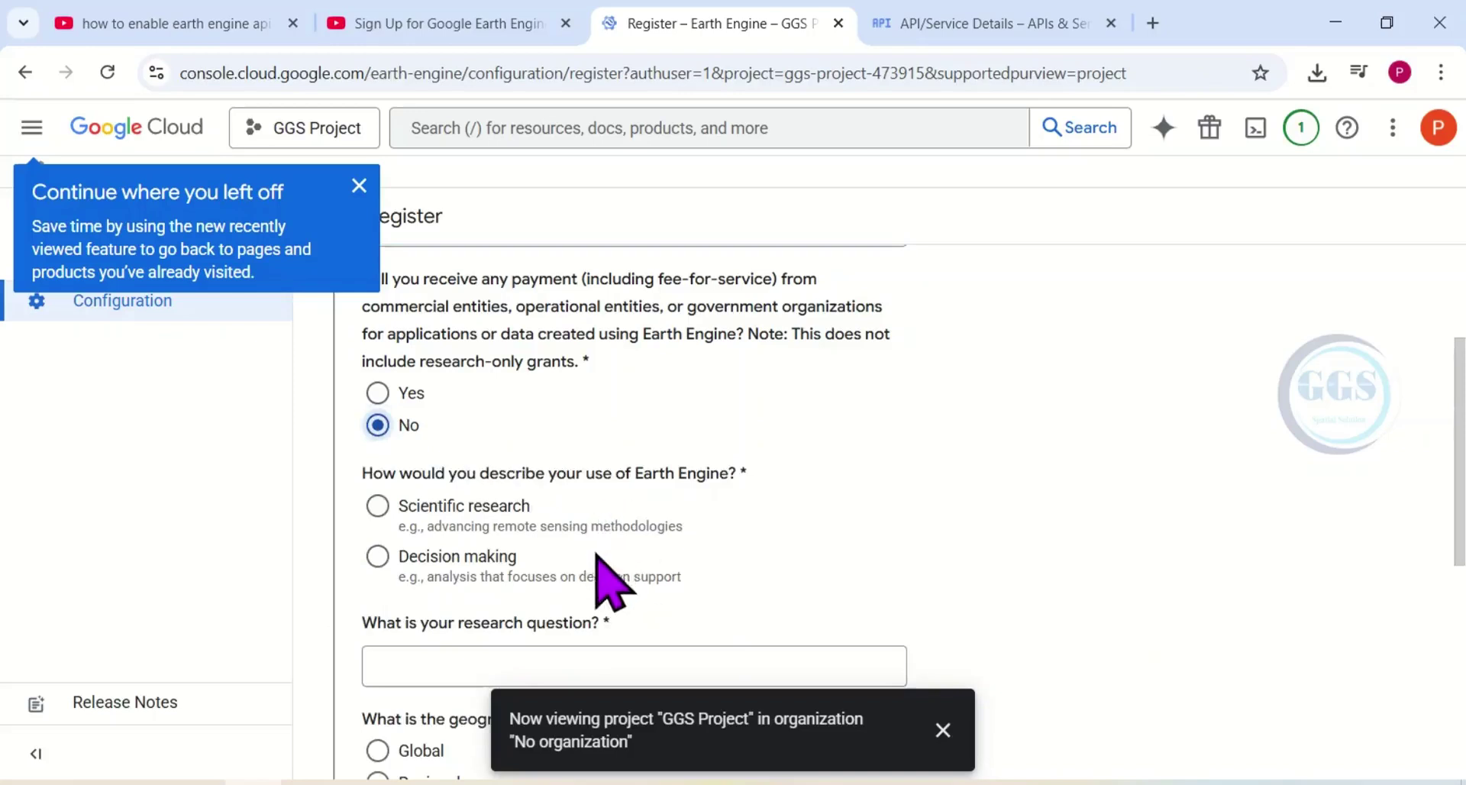
click(377, 506)
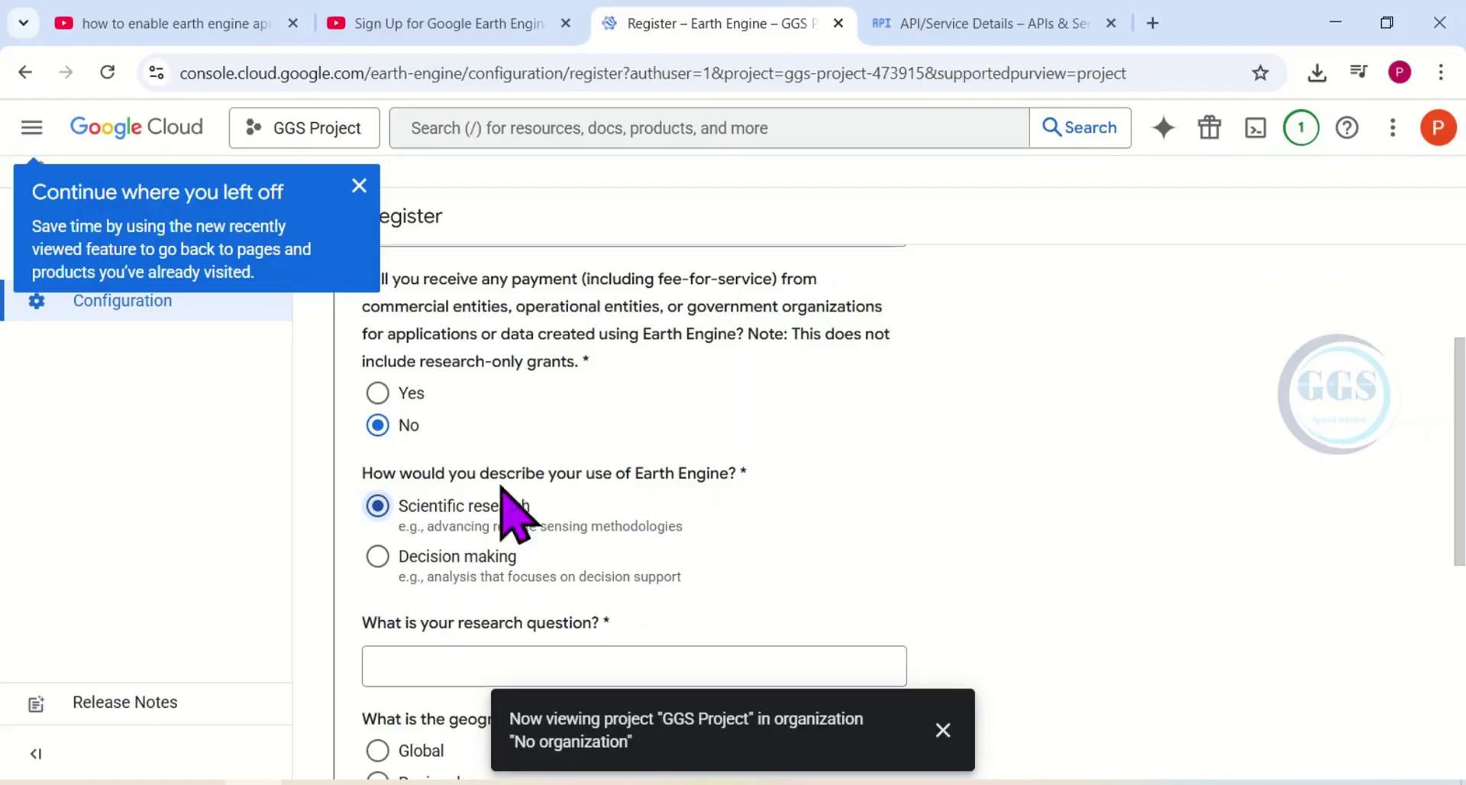
scroll(597, 474, down, 2)
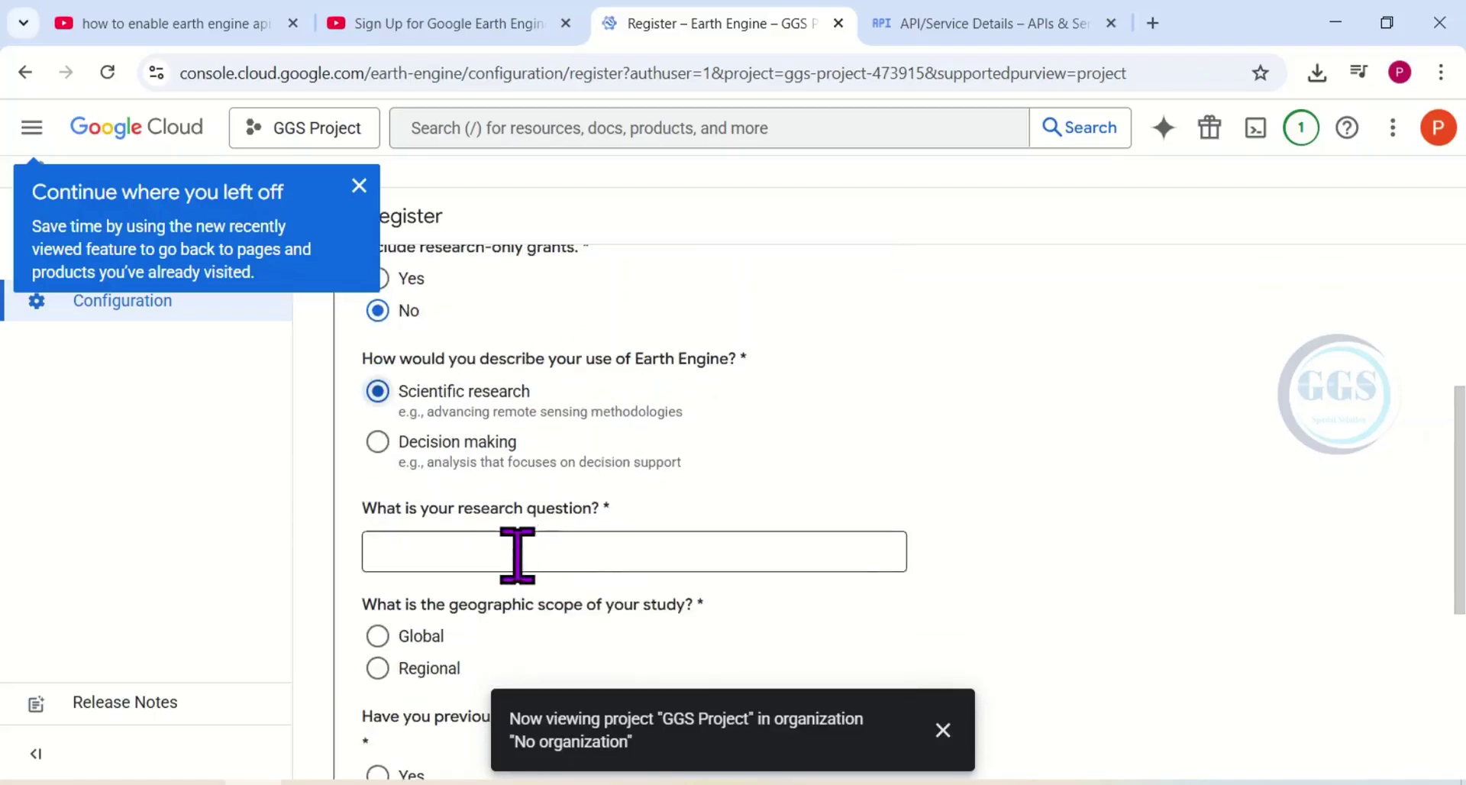
Enter the land use and land cover change question, choose Global scope, answer No, check eligibility.
click(478, 550)
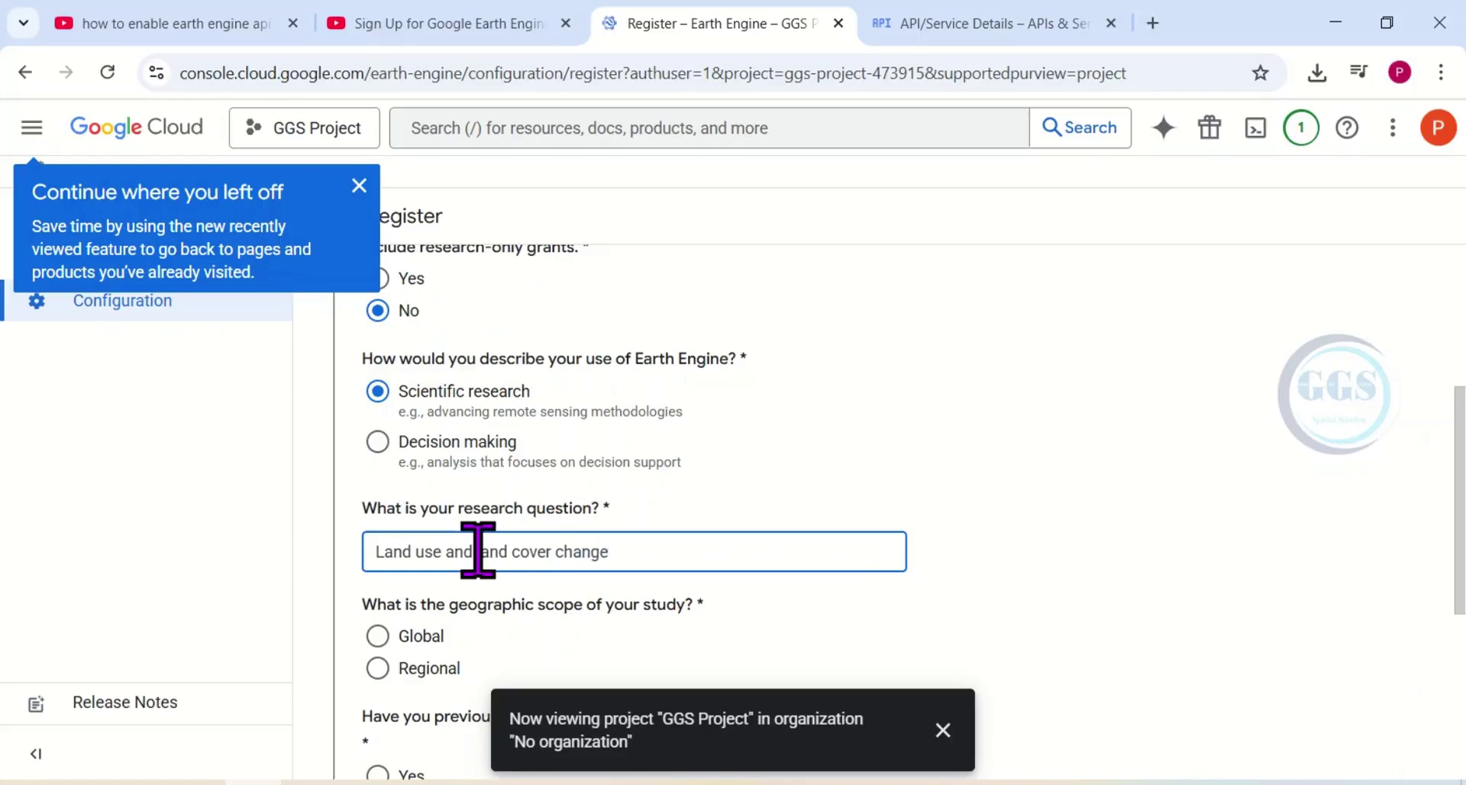
click(383, 636)
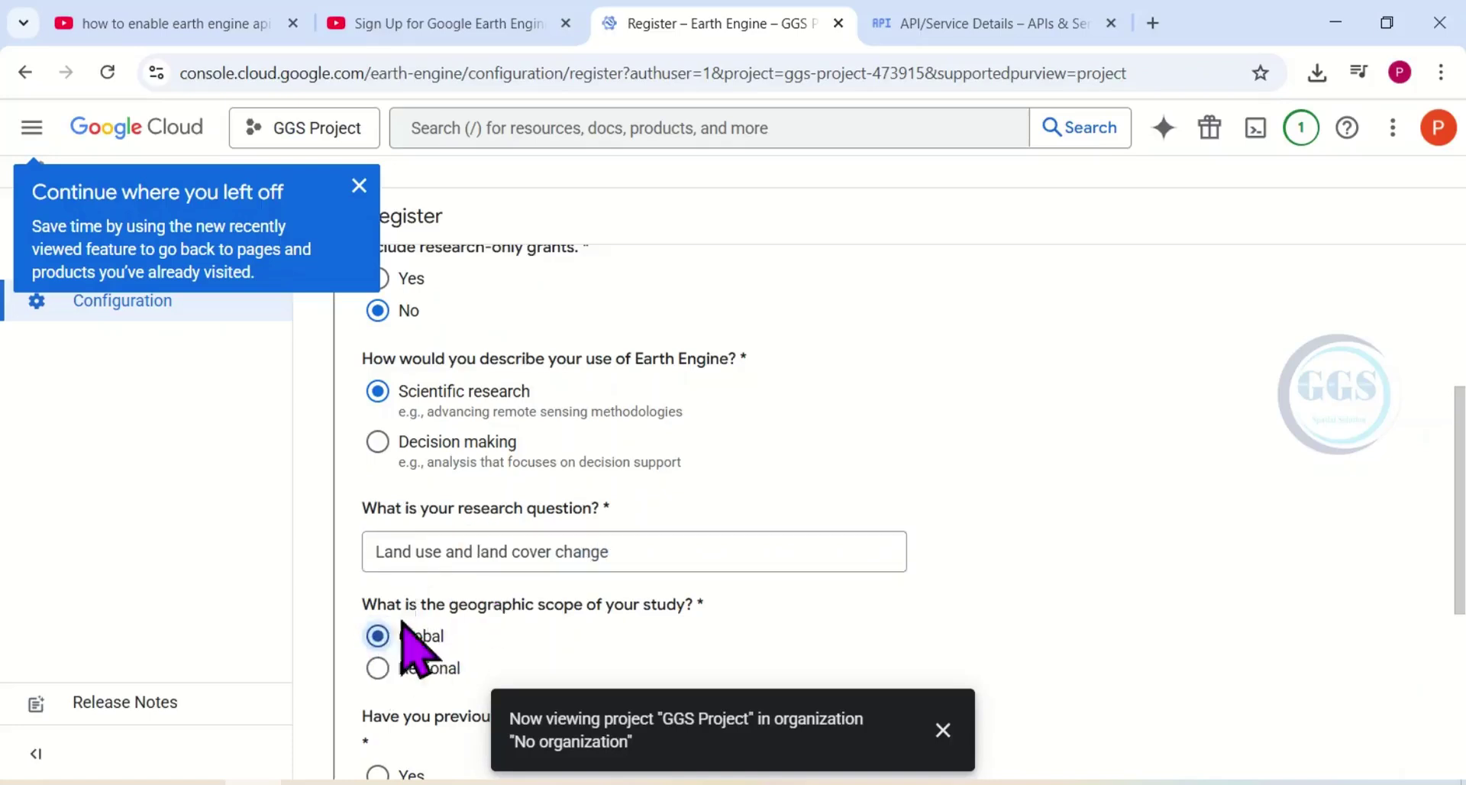
scroll(516, 550, down, 1)
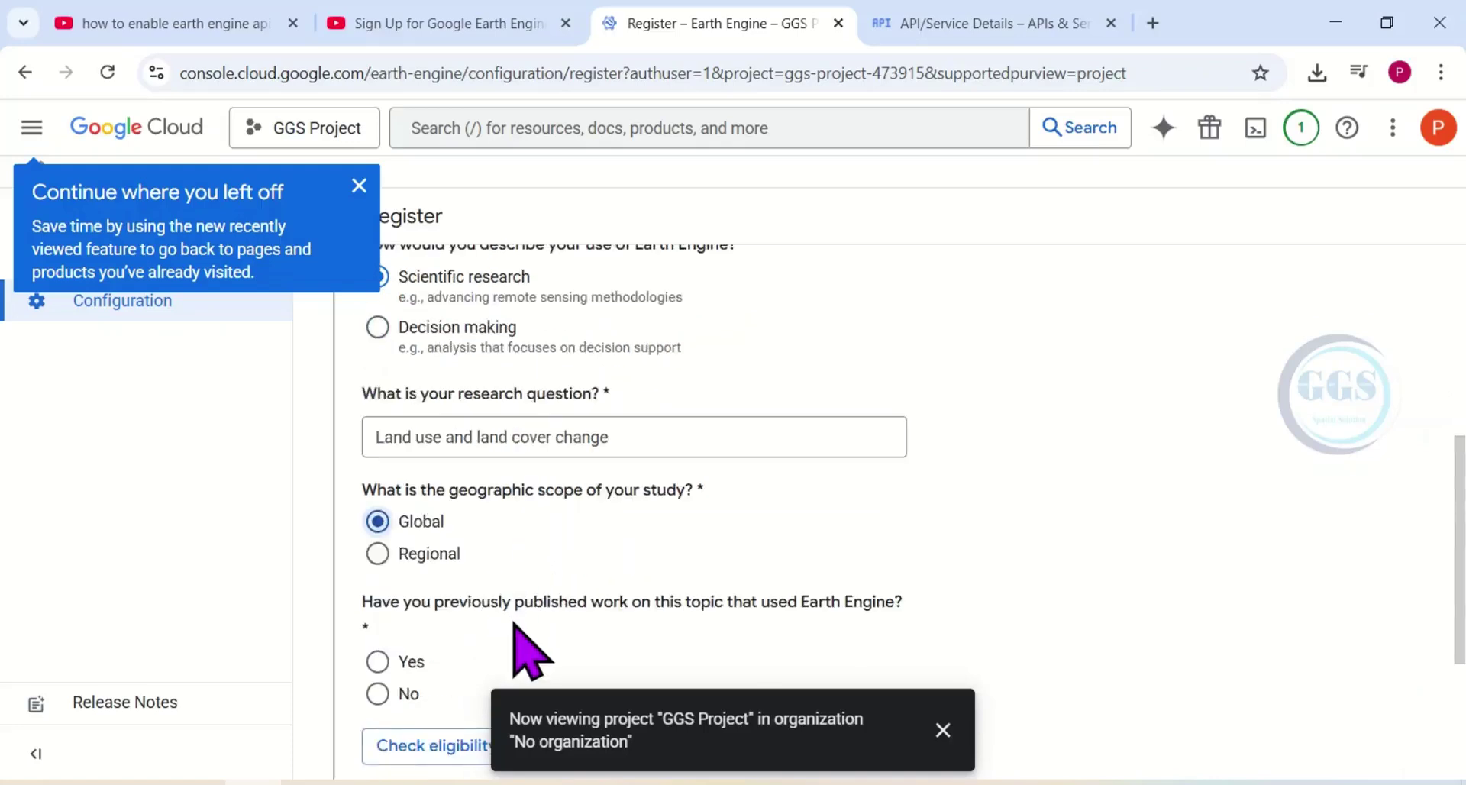
click(377, 693)
scroll(550, 583, down, 1)
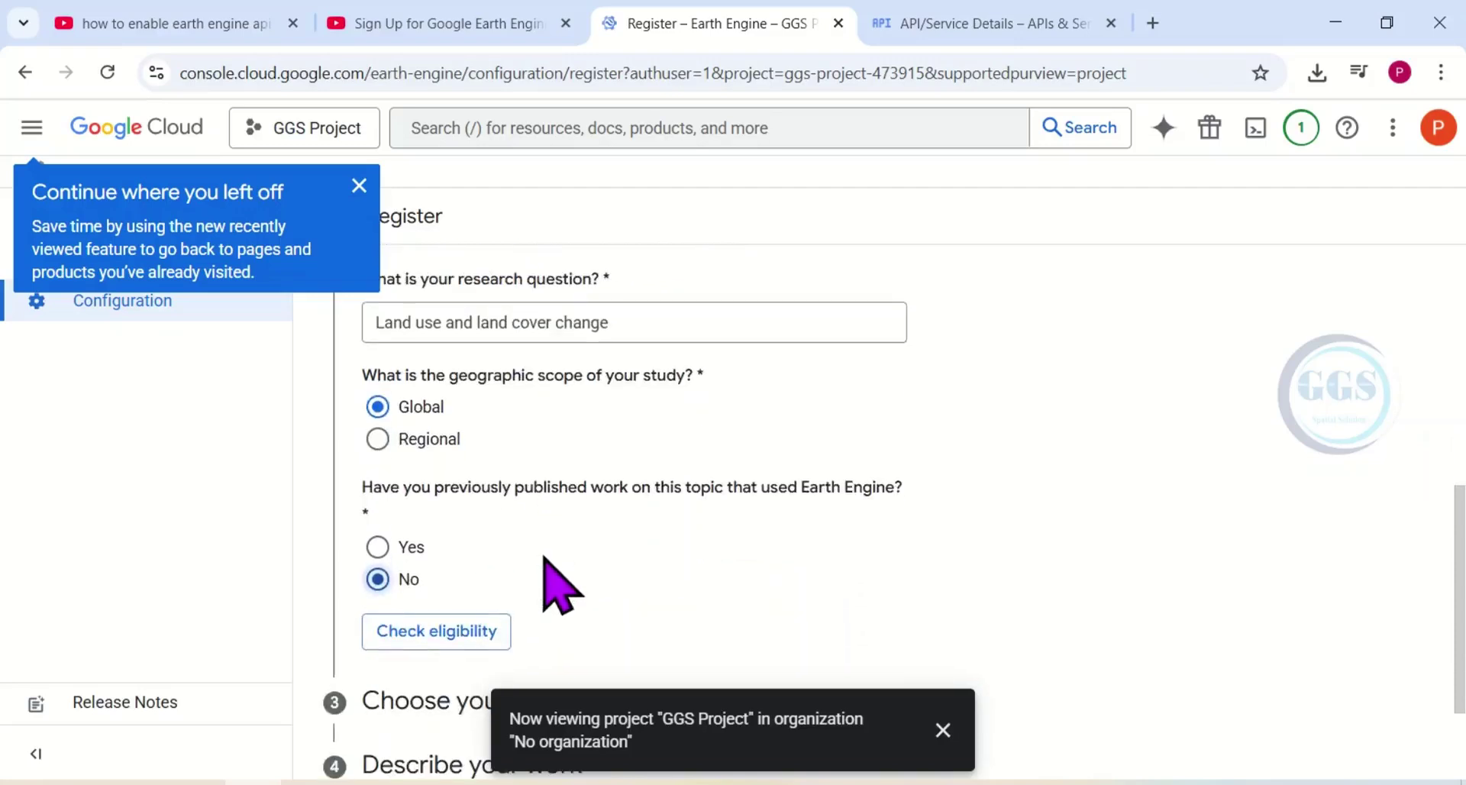
click(428, 634)
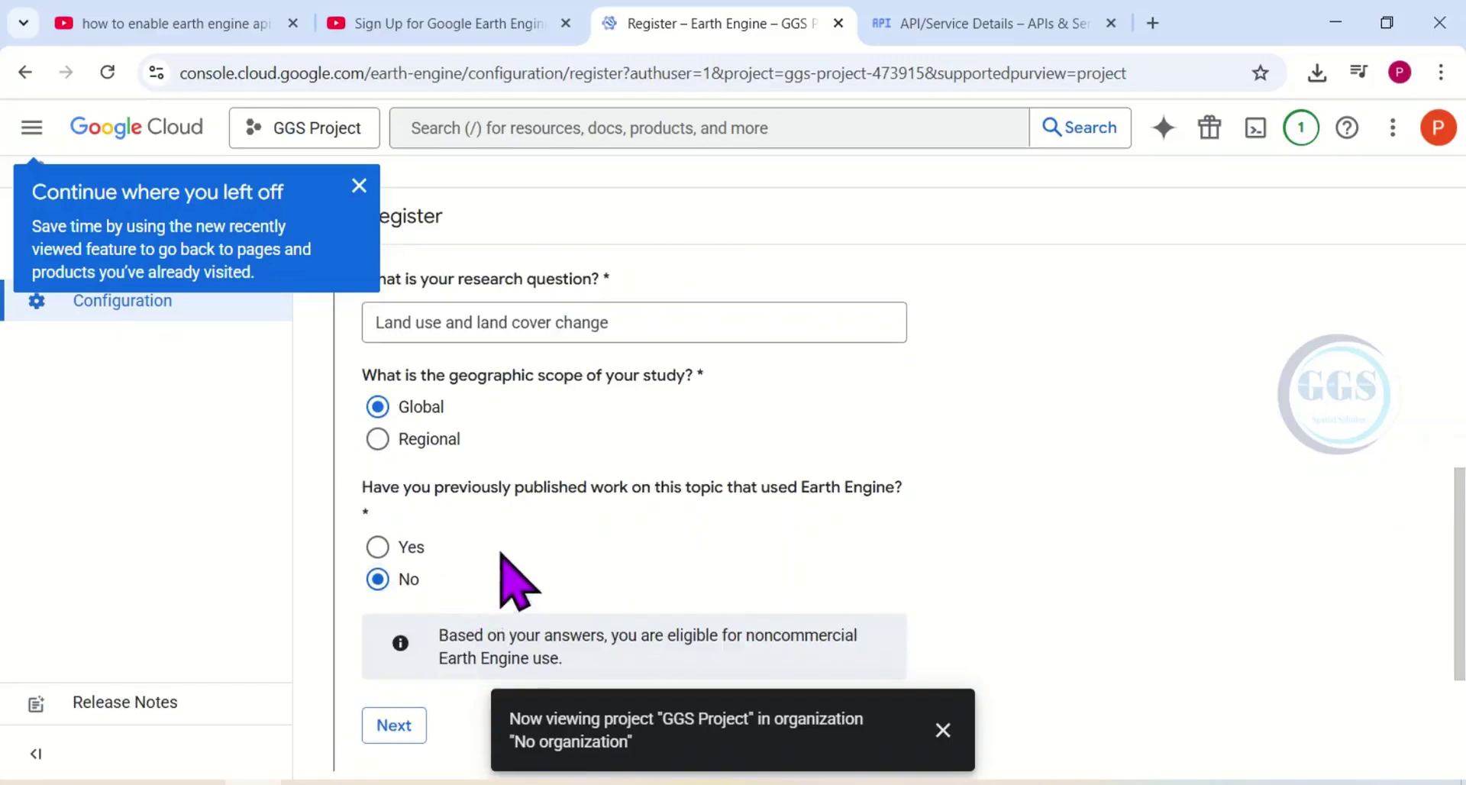
Pass the eligibility and pricing steps, then tick Mitigation, Adaptation and Protection & conservation.
scroll(546, 500, down, 2)
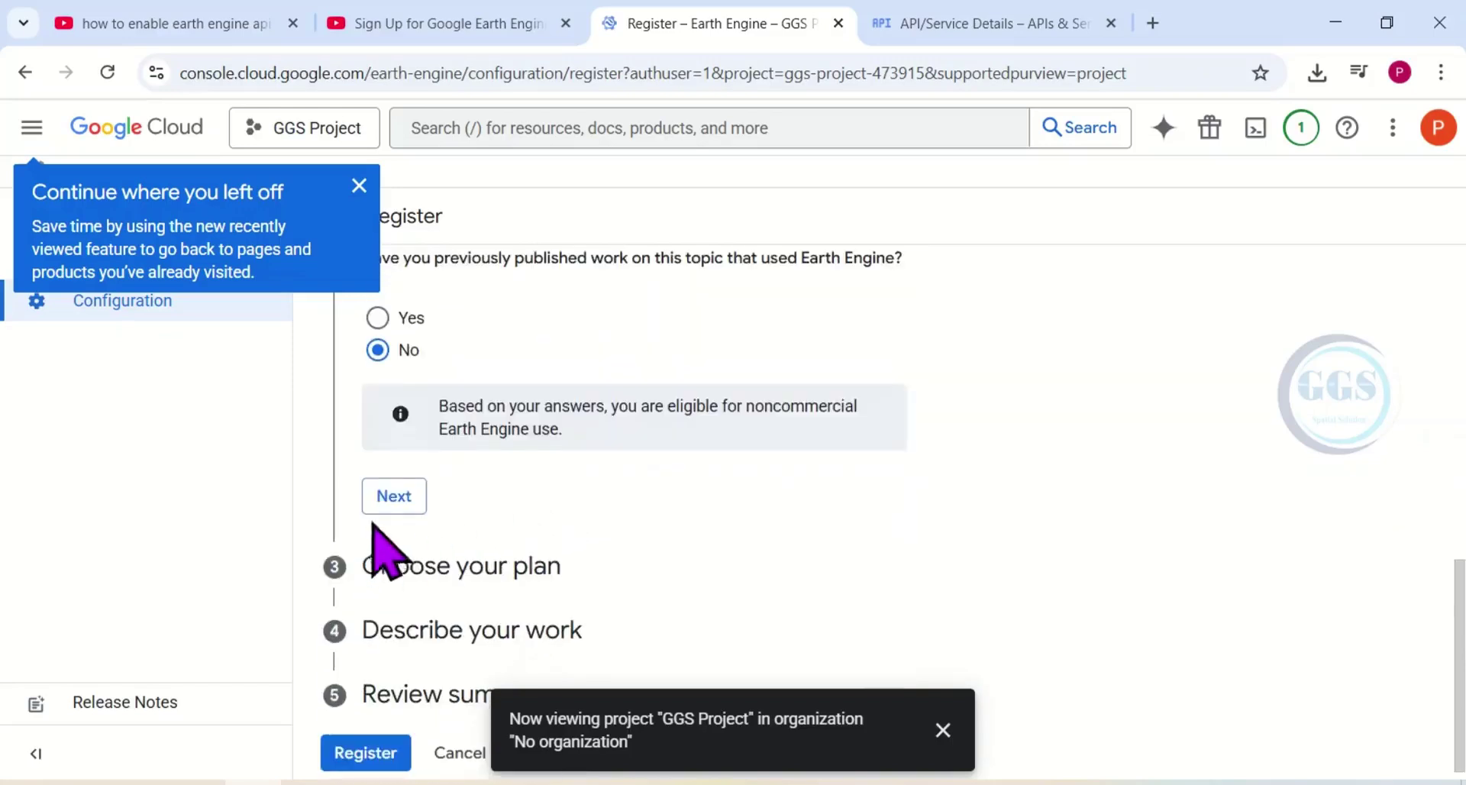
click(393, 498)
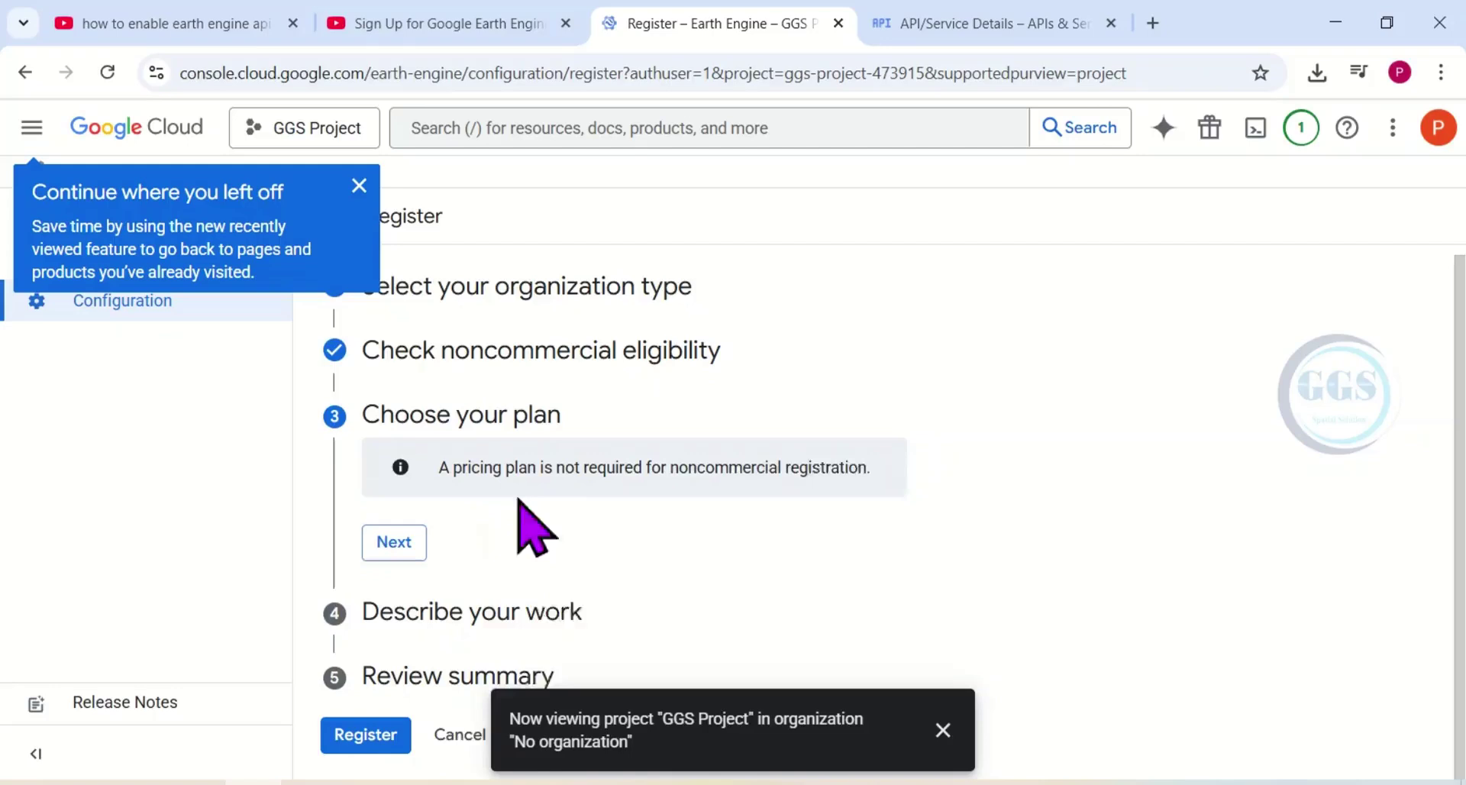
click(394, 552)
scroll(516, 501, down, 3)
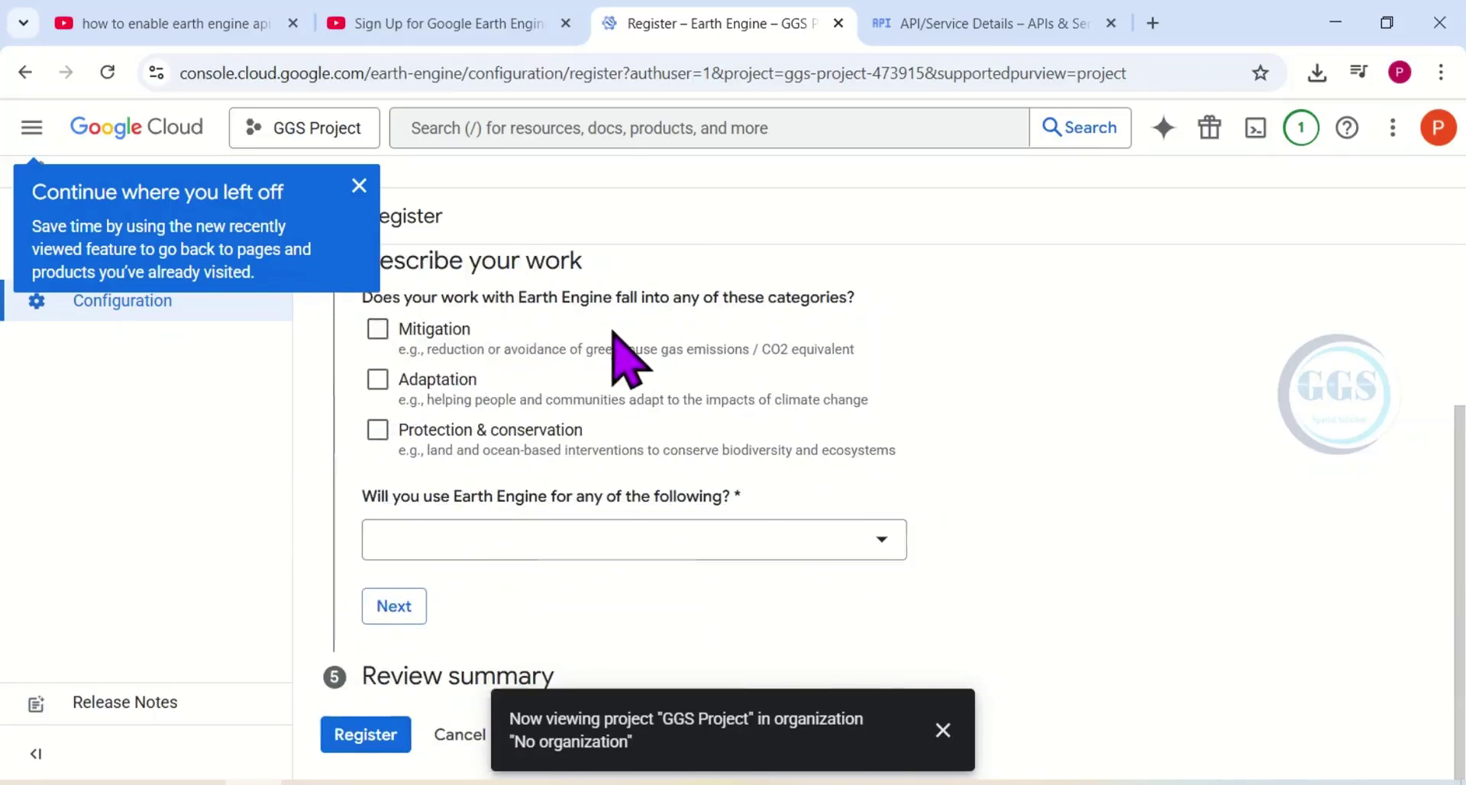
click(377, 329)
click(378, 379)
click(377, 430)
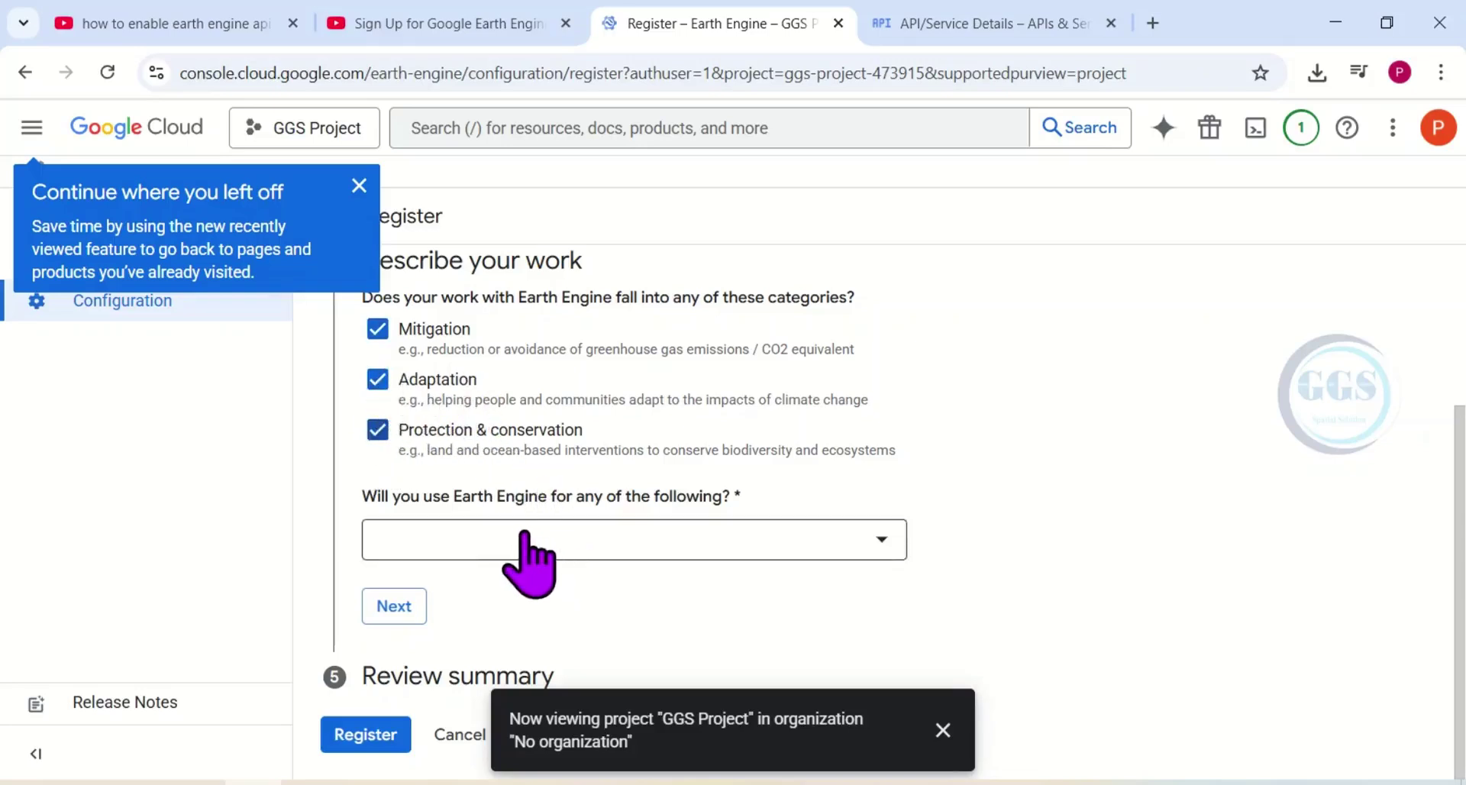
Set the intended Earth Engine use to Classroom or education and advance to the review summary.
click(880, 542)
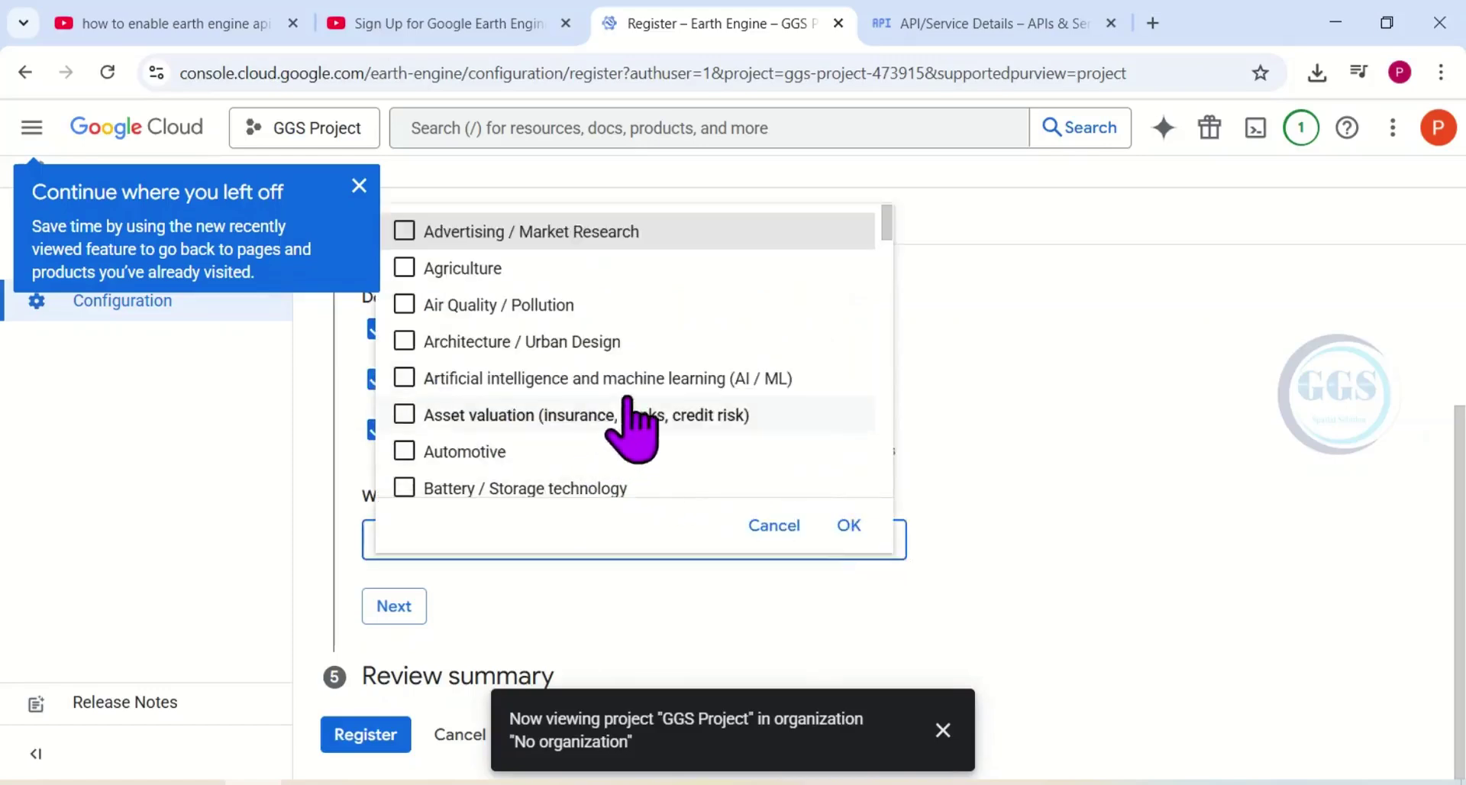
scroll(641, 443, down, 5)
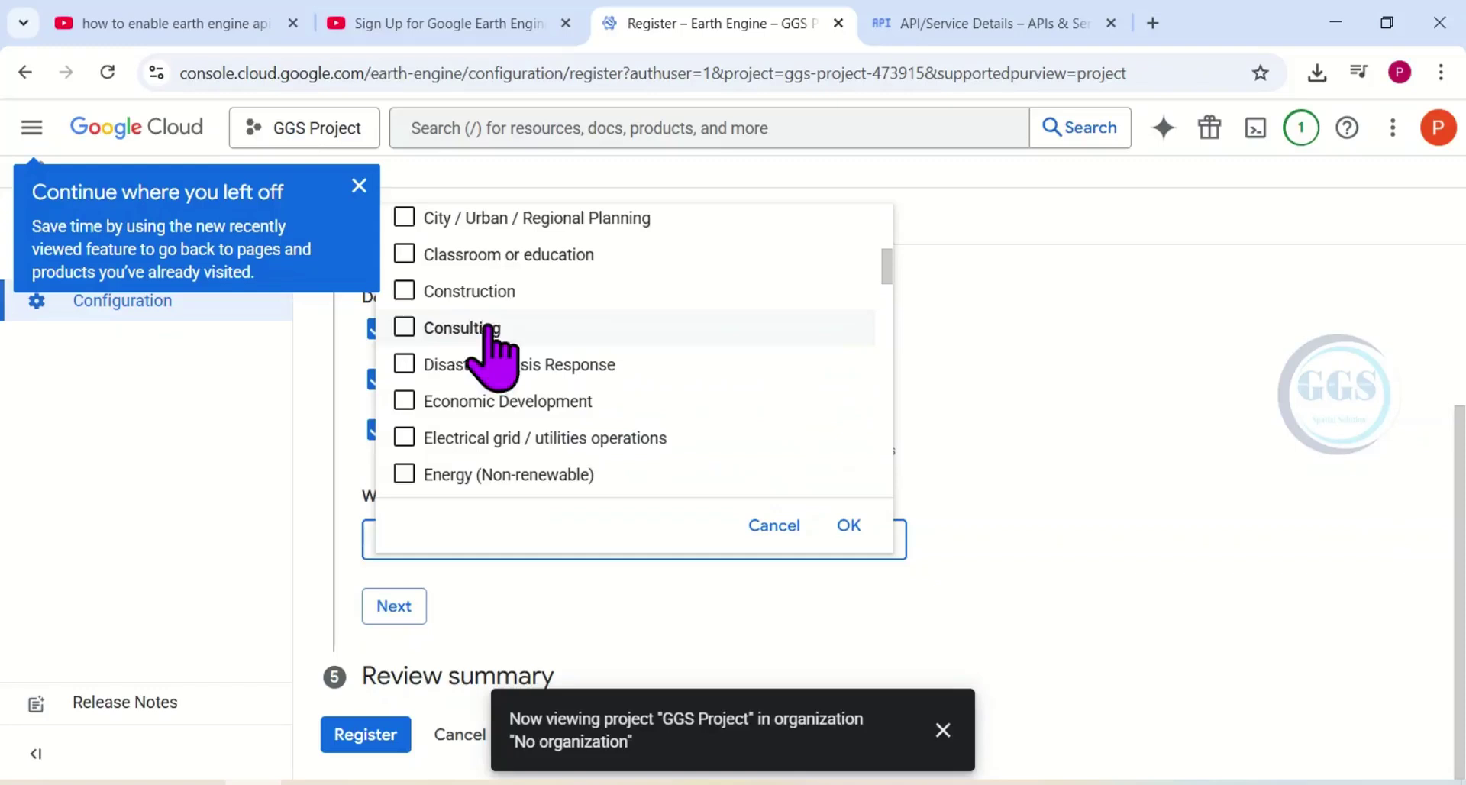
click(400, 255)
scroll(573, 382, down, 3)
scroll(576, 400, down, 6)
scroll(576, 409, up, 10)
scroll(550, 419, down, 3)
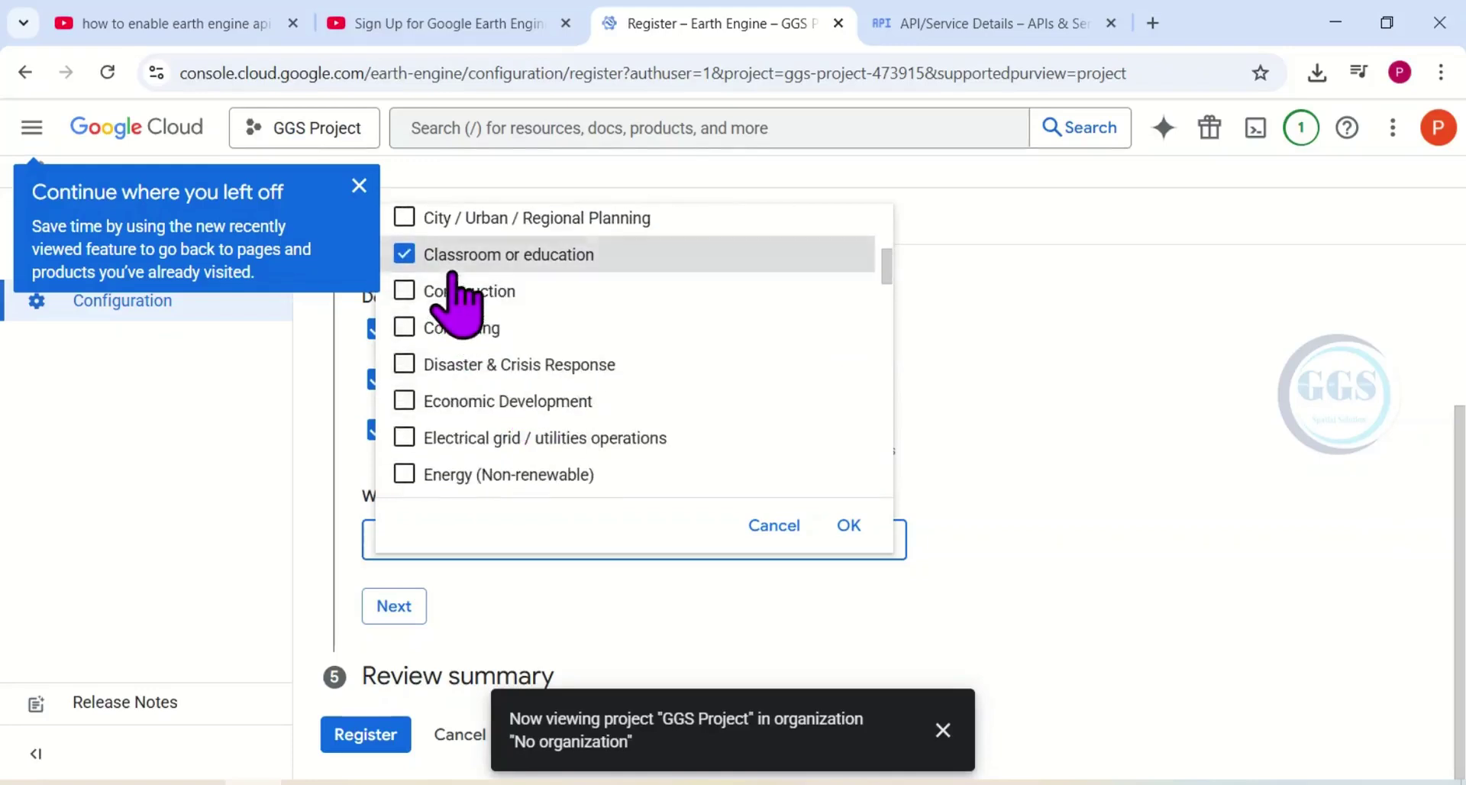
scroll(573, 458, up, 3)
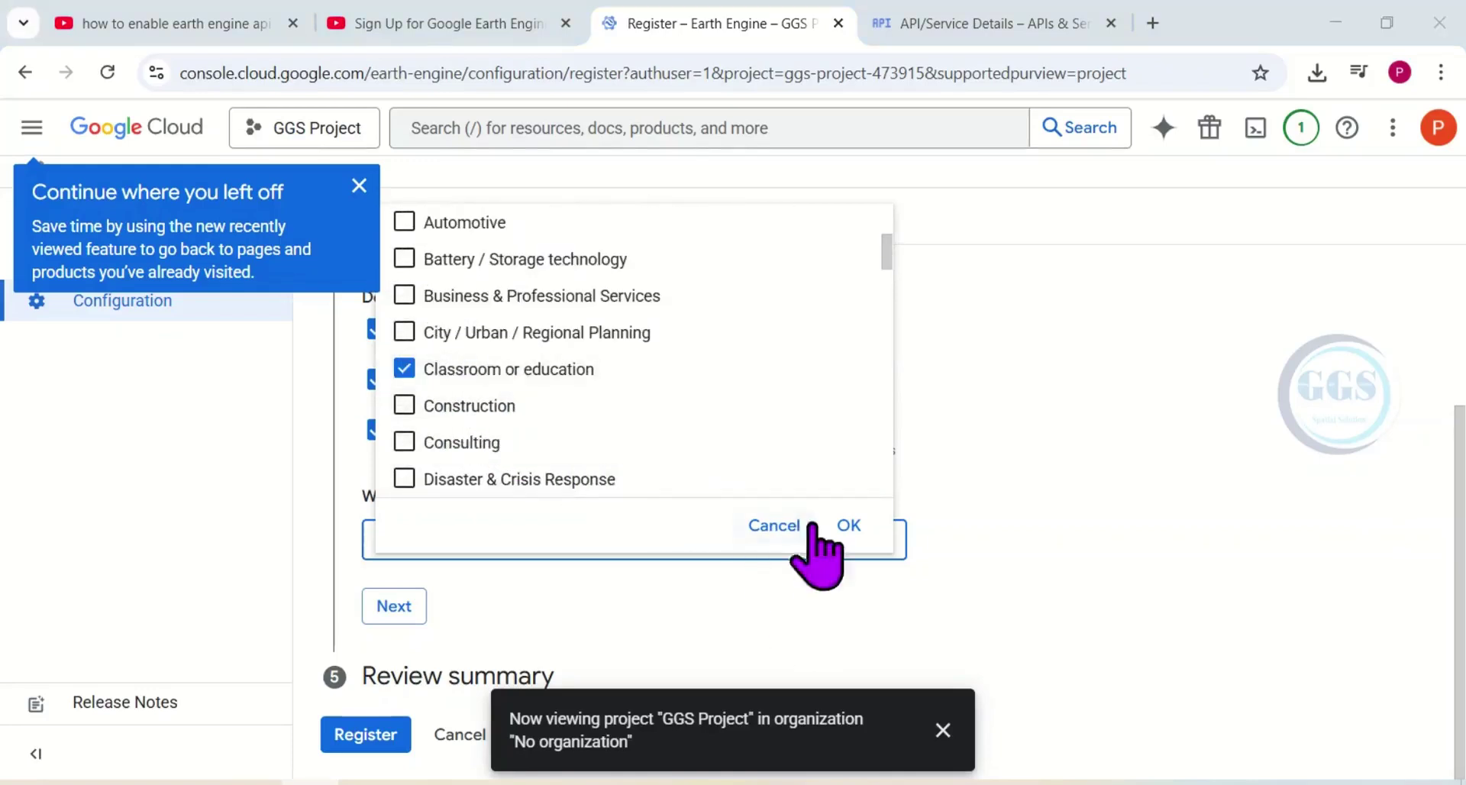
click(850, 527)
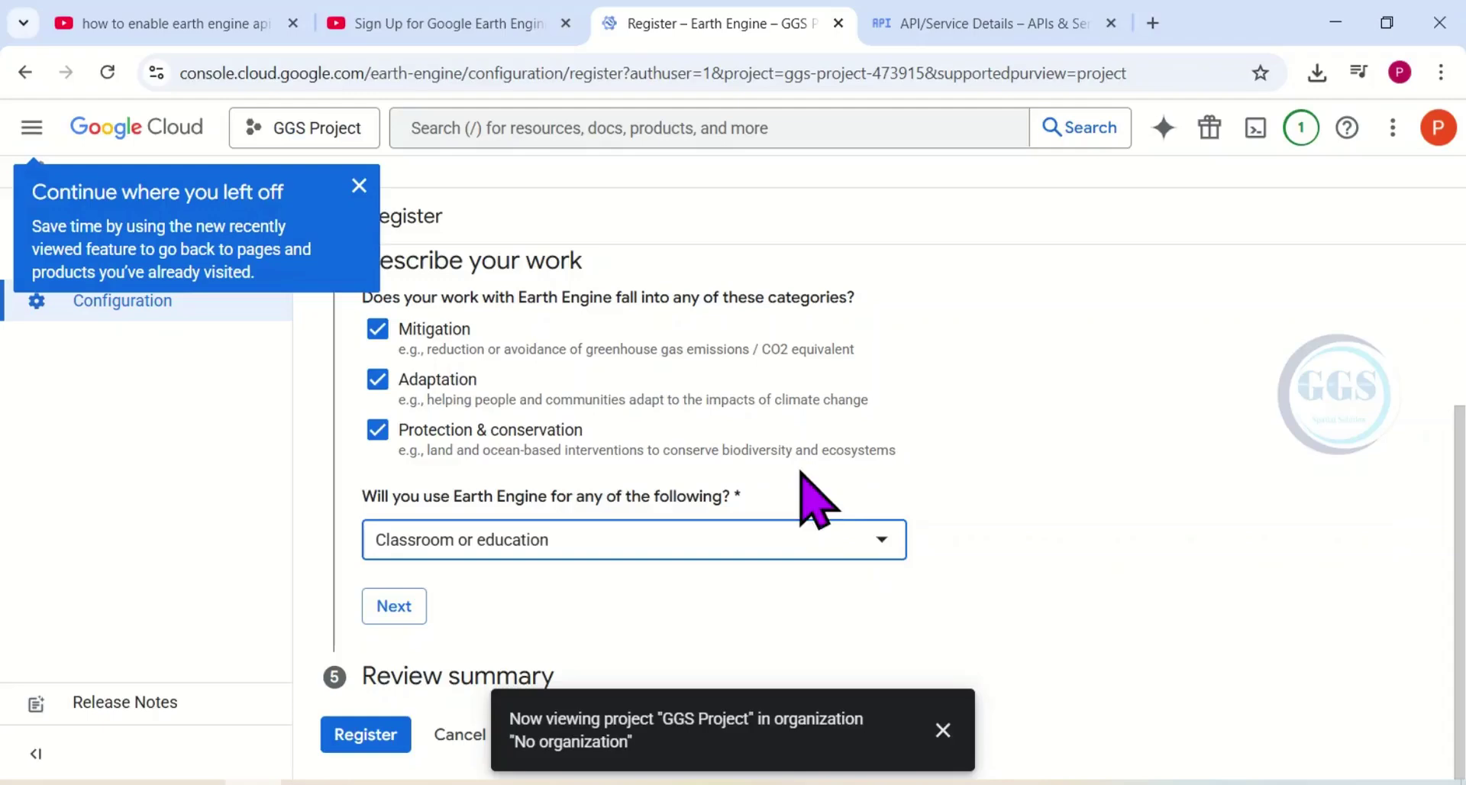
click(394, 606)
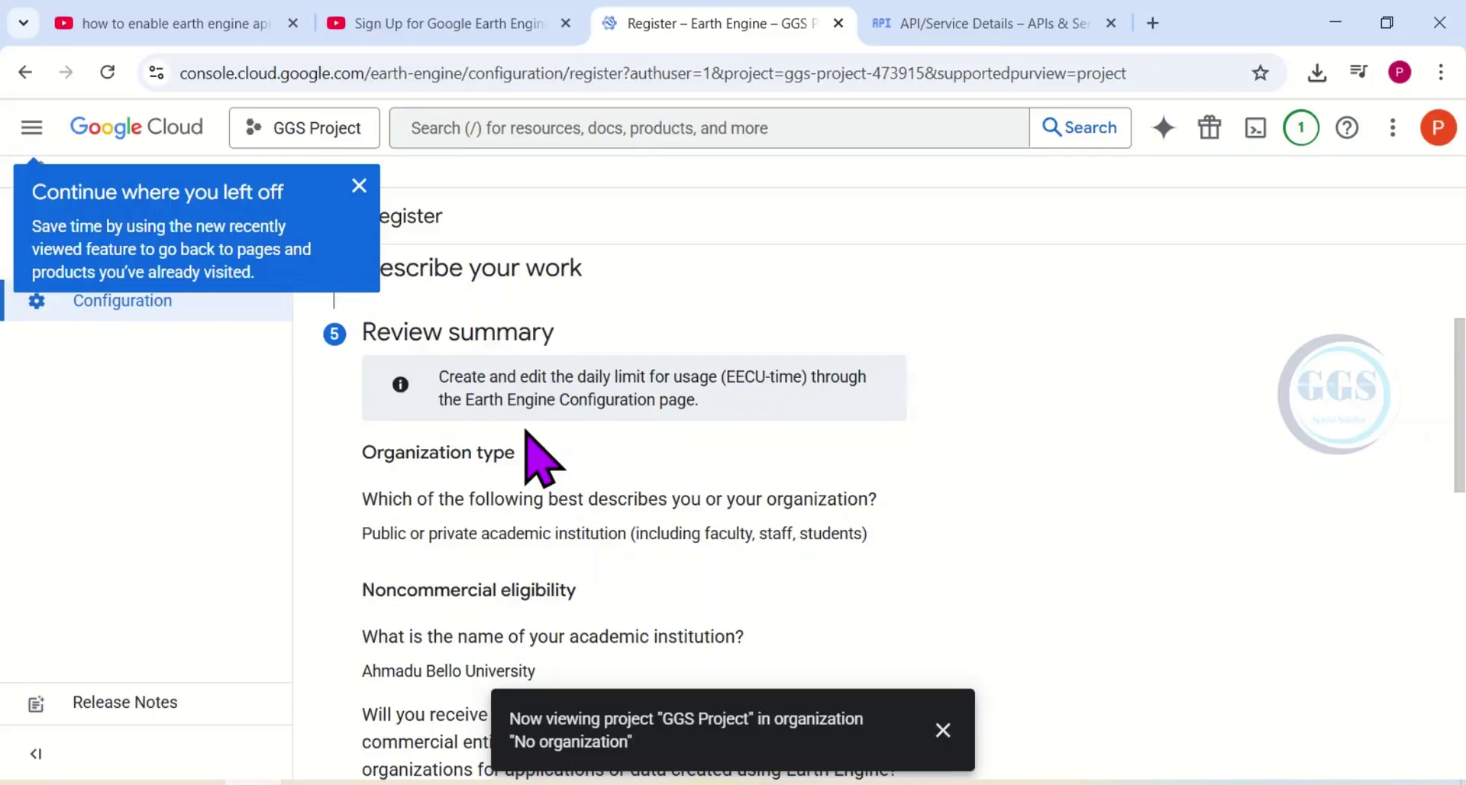
Look over the Review summary and register GGS Project for noncommercial Earth Engine use.
scroll(532, 447, down, 1)
scroll(543, 472, down, 8)
scroll(527, 470, down, 1)
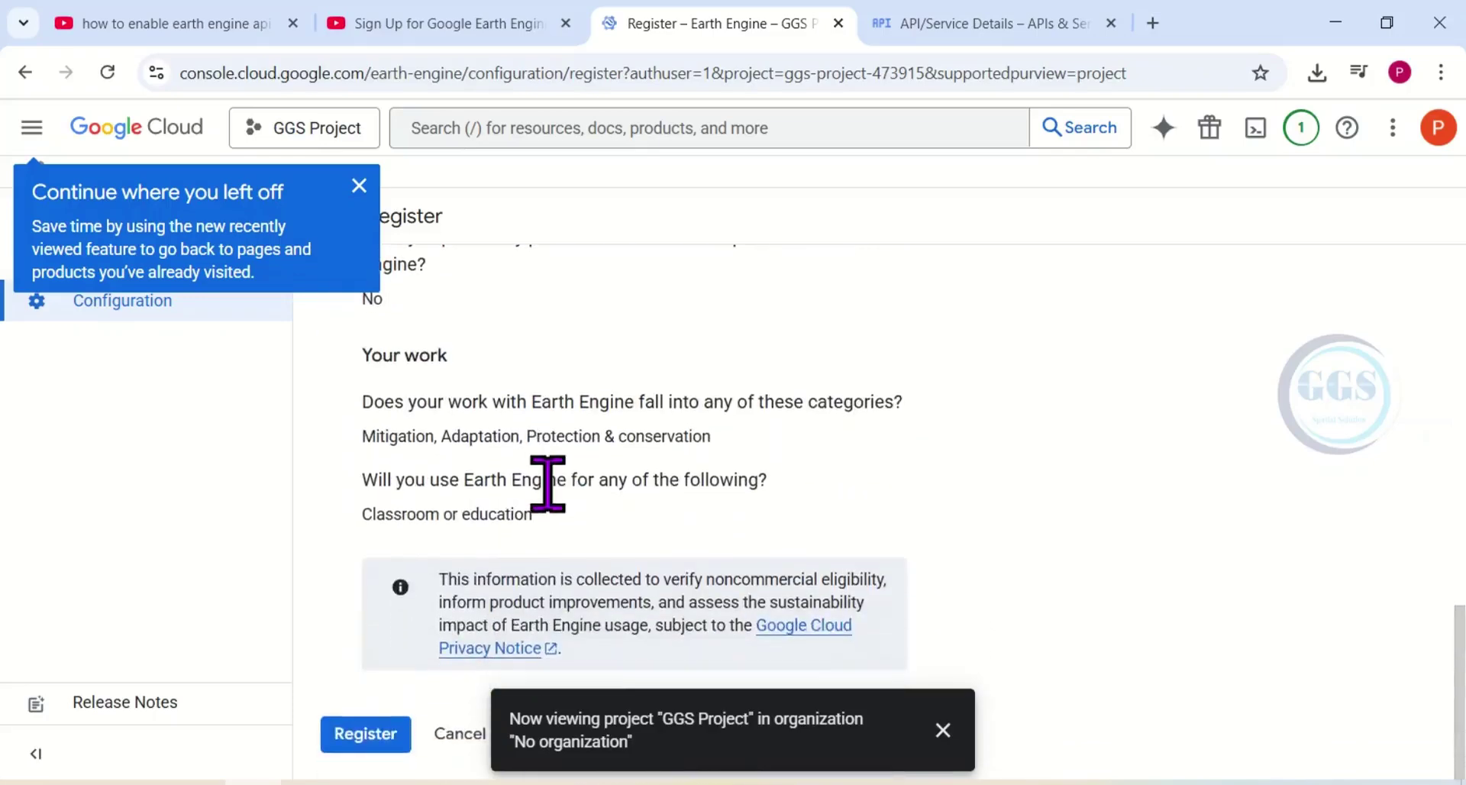
scroll(557, 524, up, 3)
scroll(557, 524, down, 3)
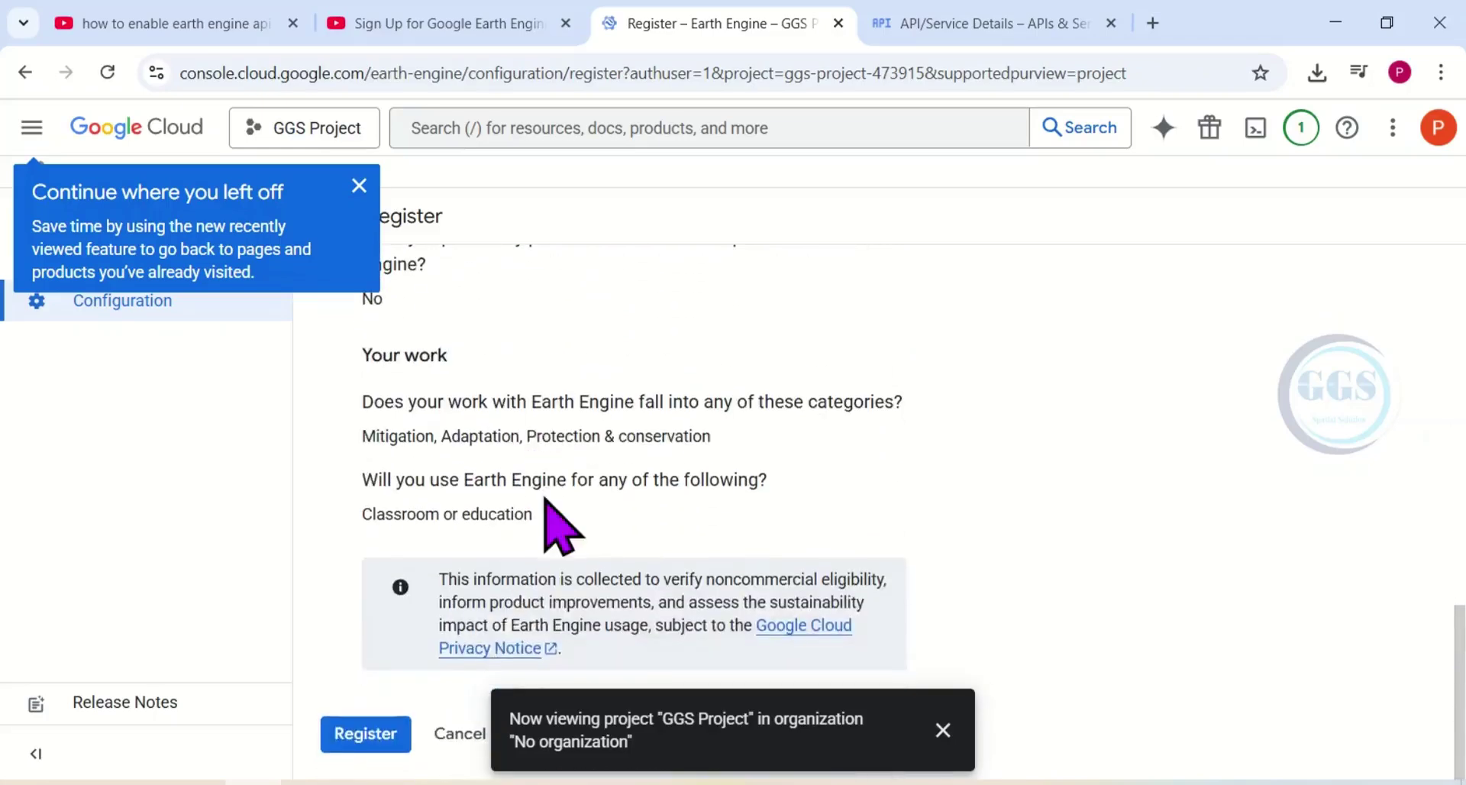
click(374, 735)
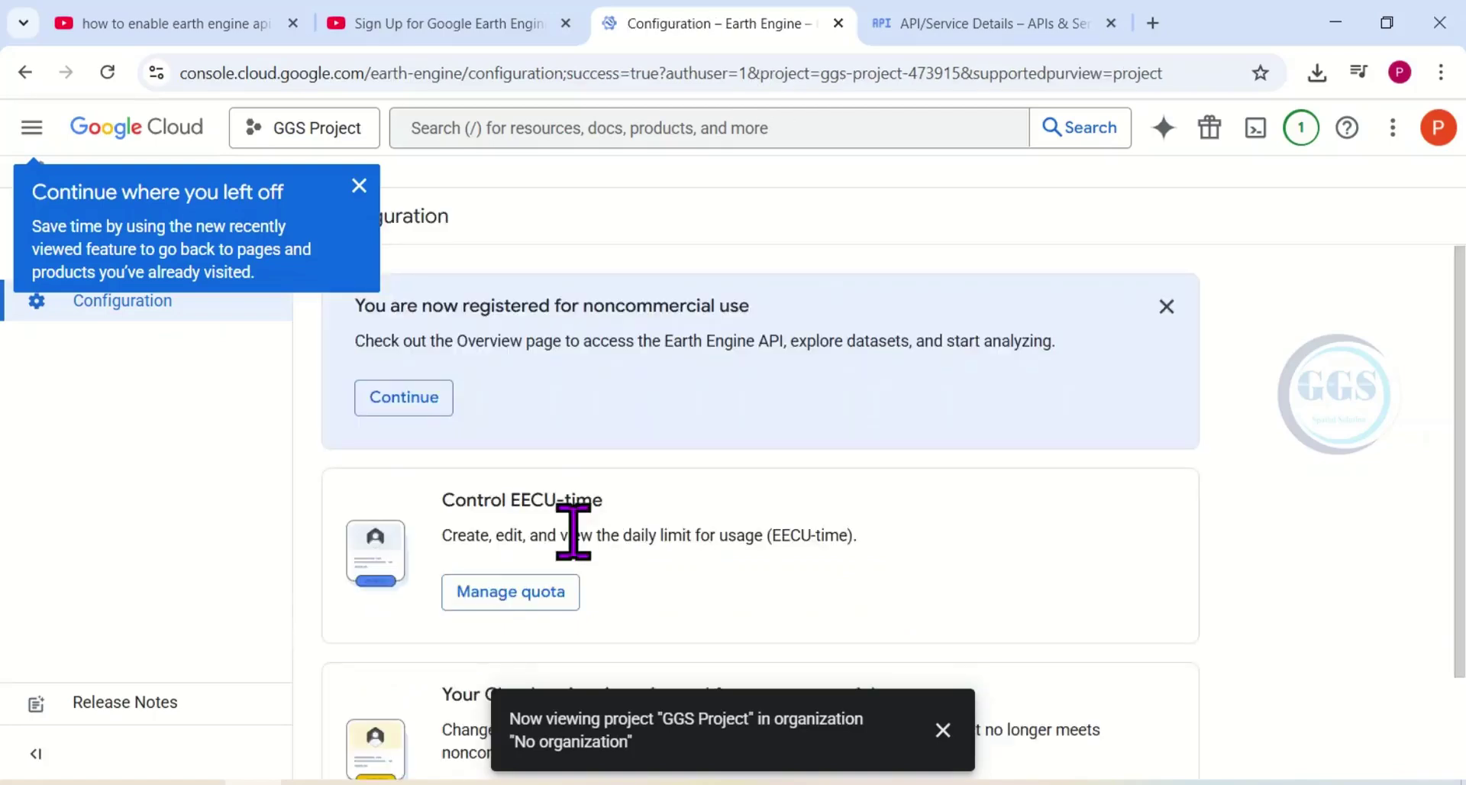
Dismiss the project notice and the 'Continue where you left off' tip popup.
click(944, 729)
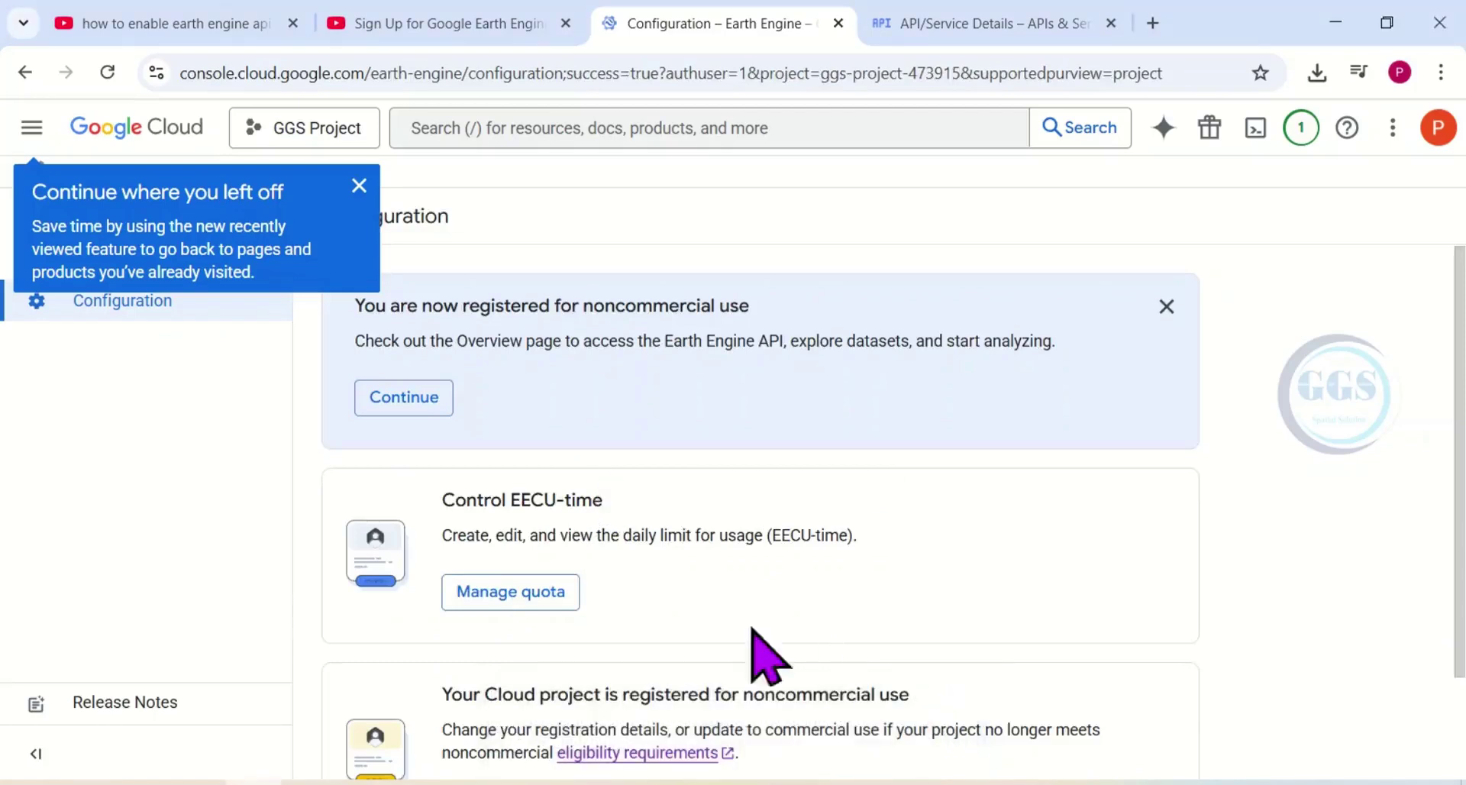
click(359, 186)
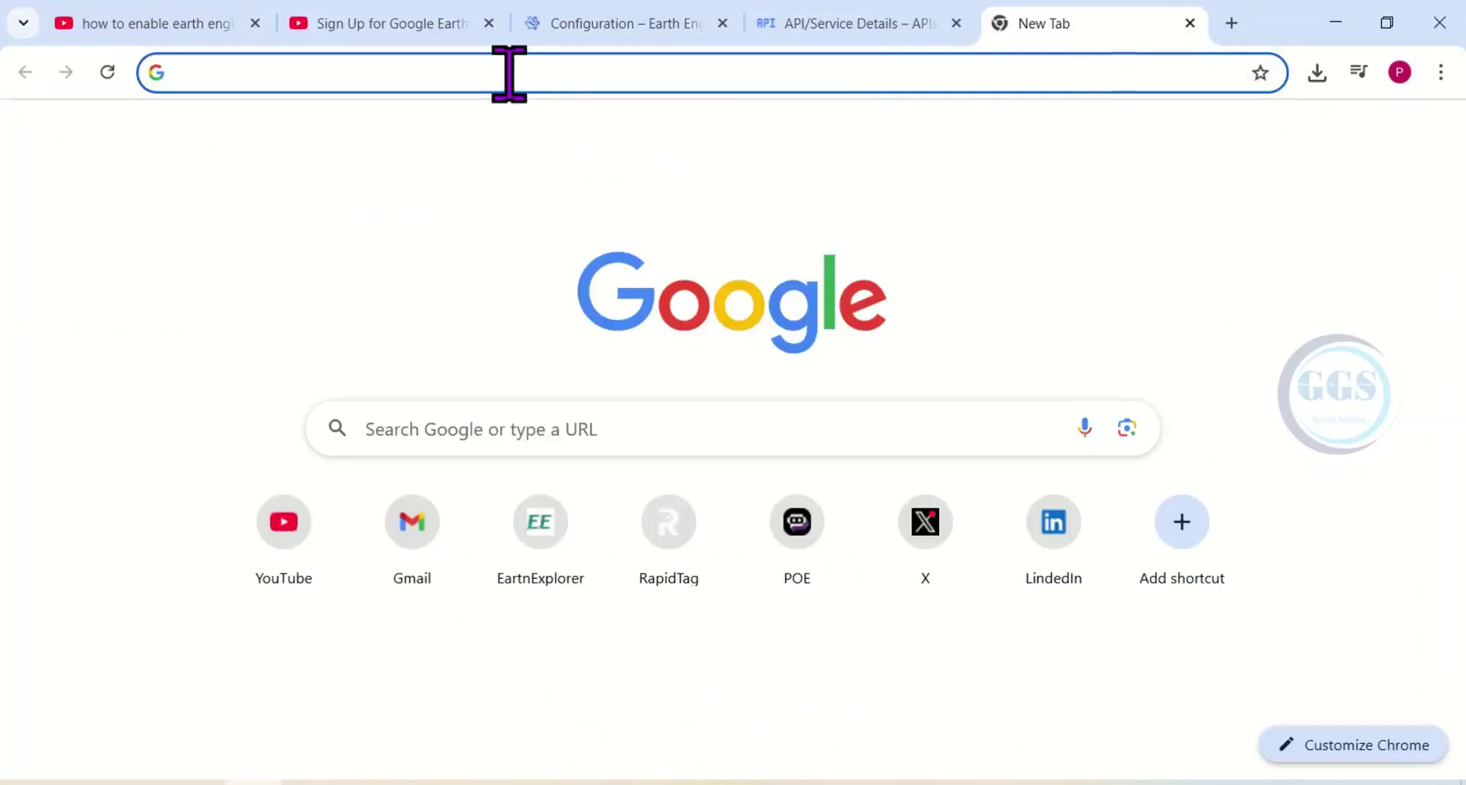
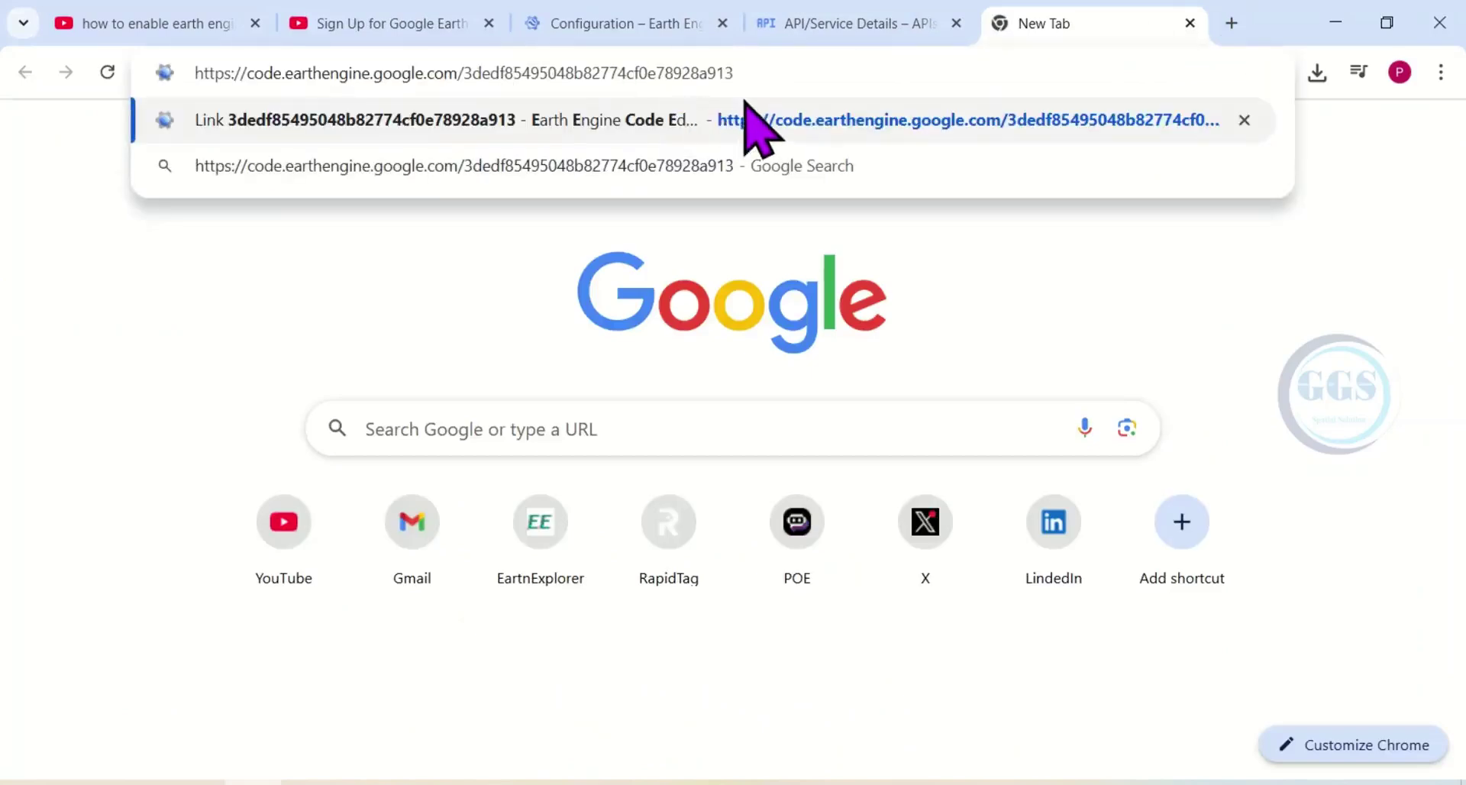
Paste the code.earthengine.google.com Code Editor link into the new tab and load it.
key(Return)
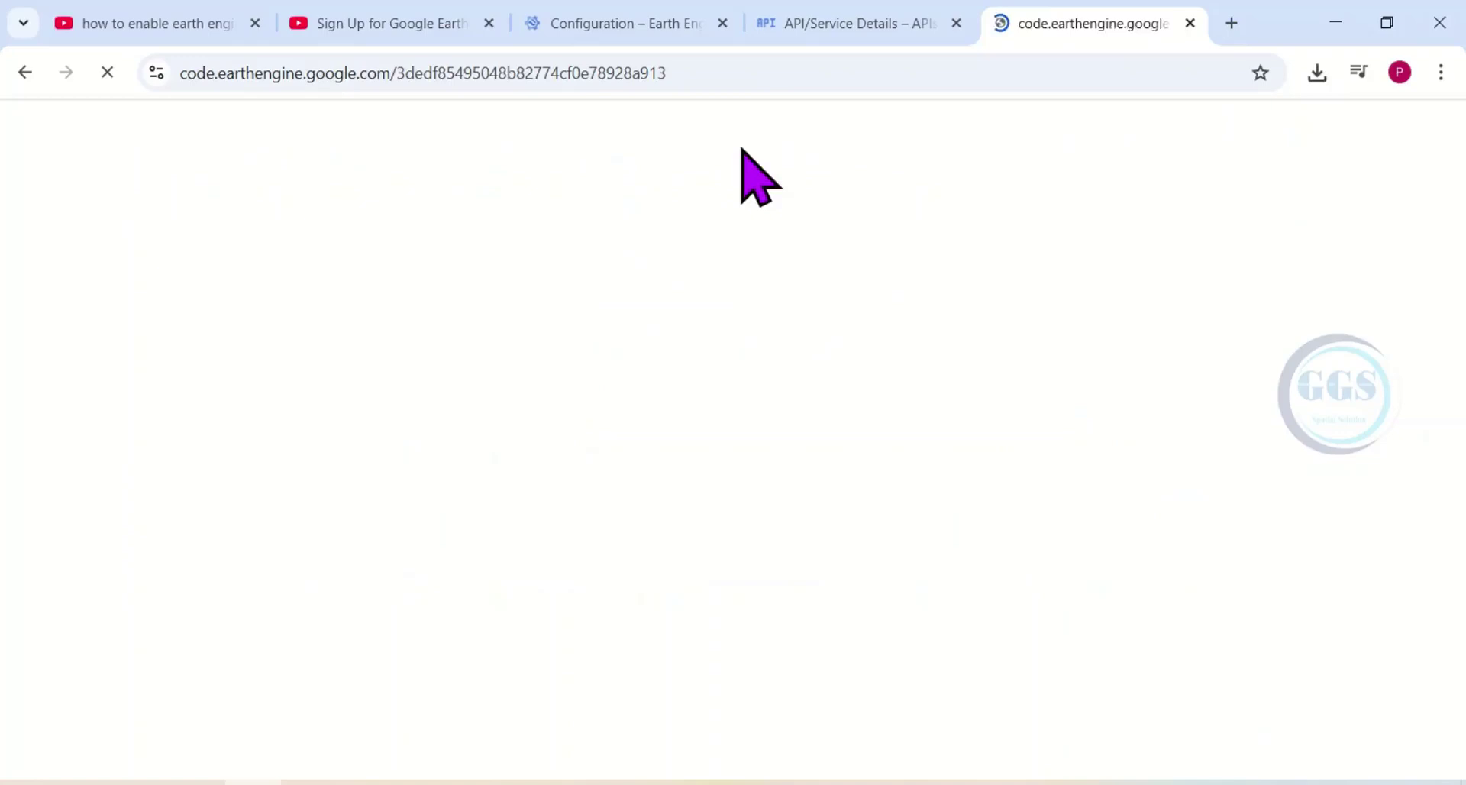